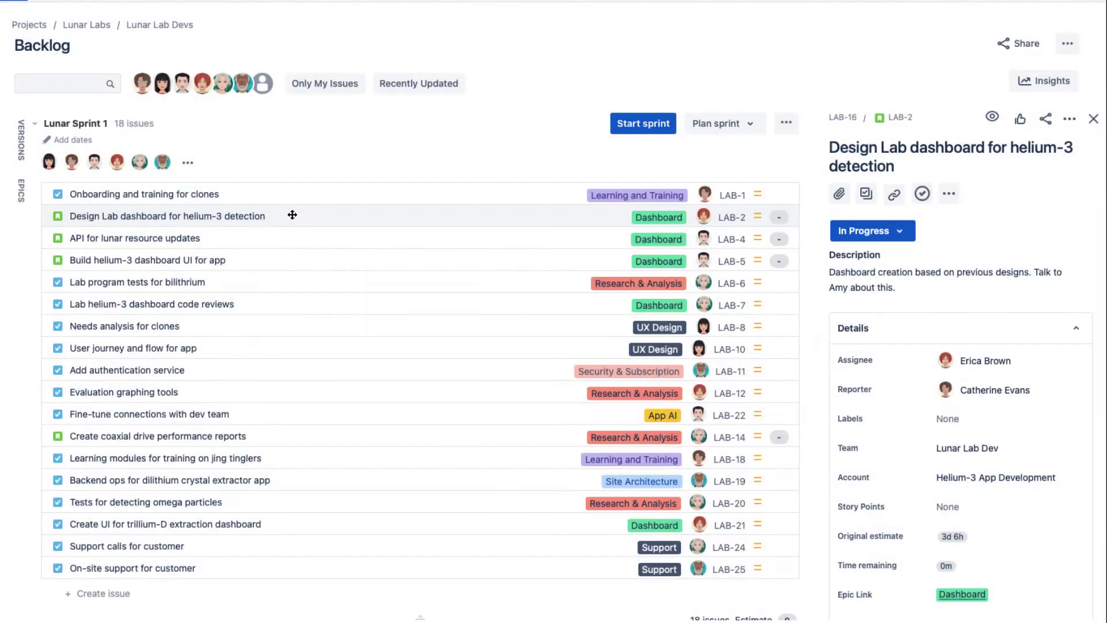
# - Open issue LAB-5, 'Build helium-3 dashboard UI for app', from the backlog
pyautogui.click(262, 263)
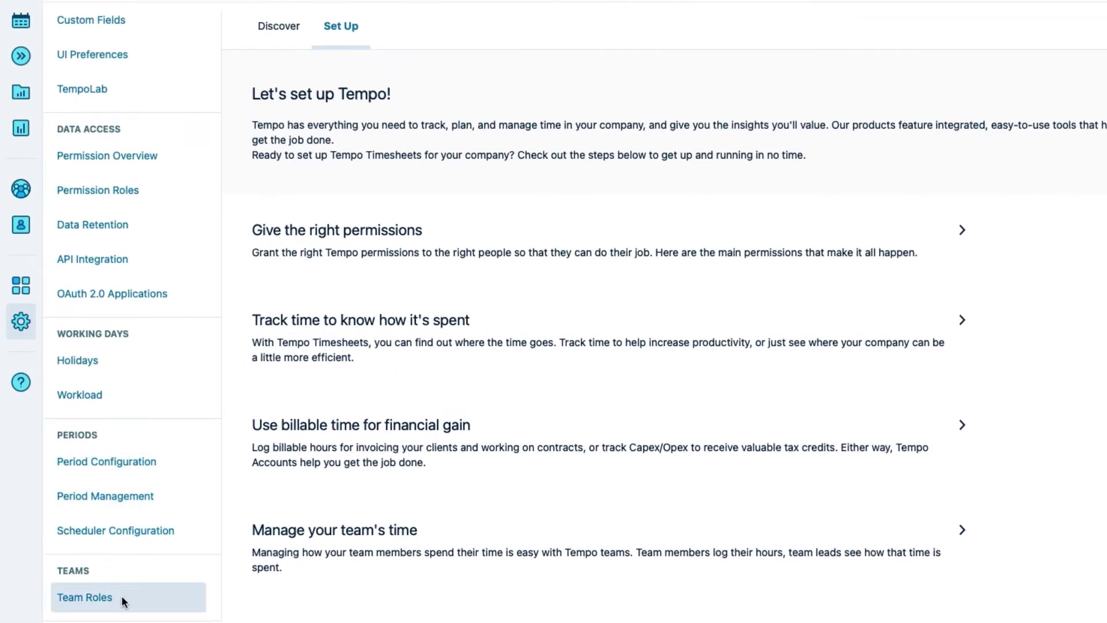
# - Show Tempo's Team Roles list, from Developer through UX Designer
pyautogui.click(123, 597)
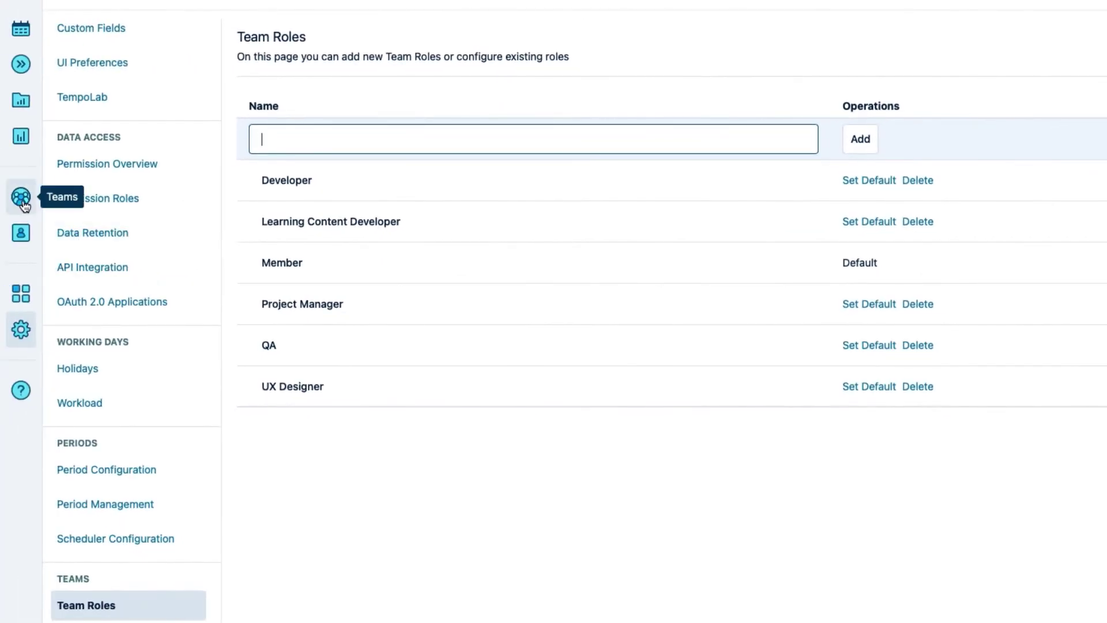
# - Check the Lunar Apps Dev team's members and roles, then go to the Cost Tracker projects
pyautogui.click(23, 203)
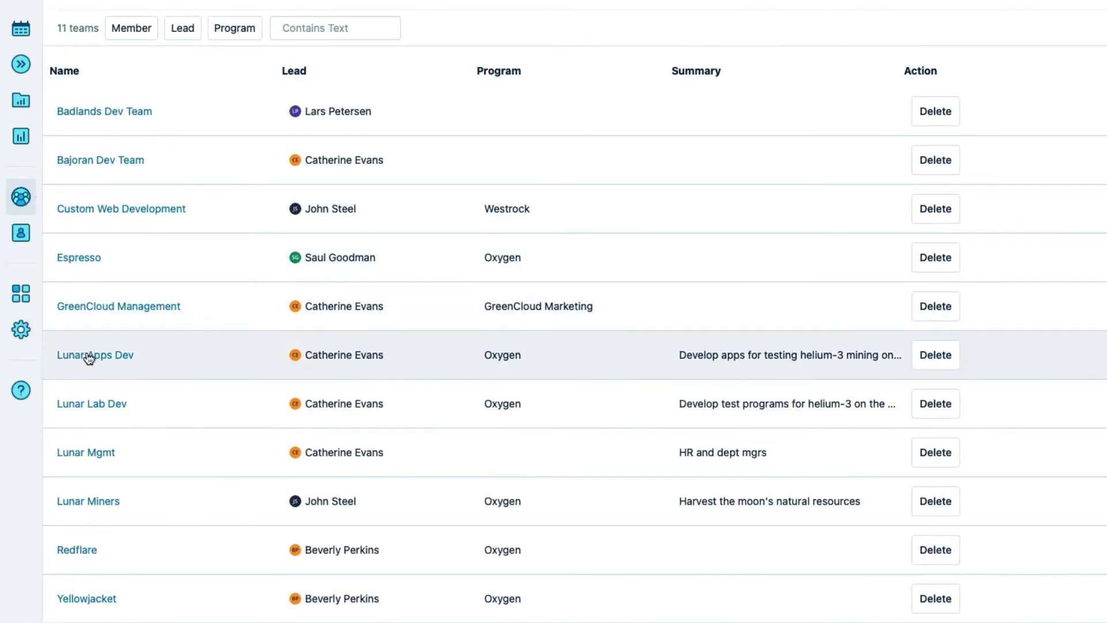
pyautogui.click(88, 355)
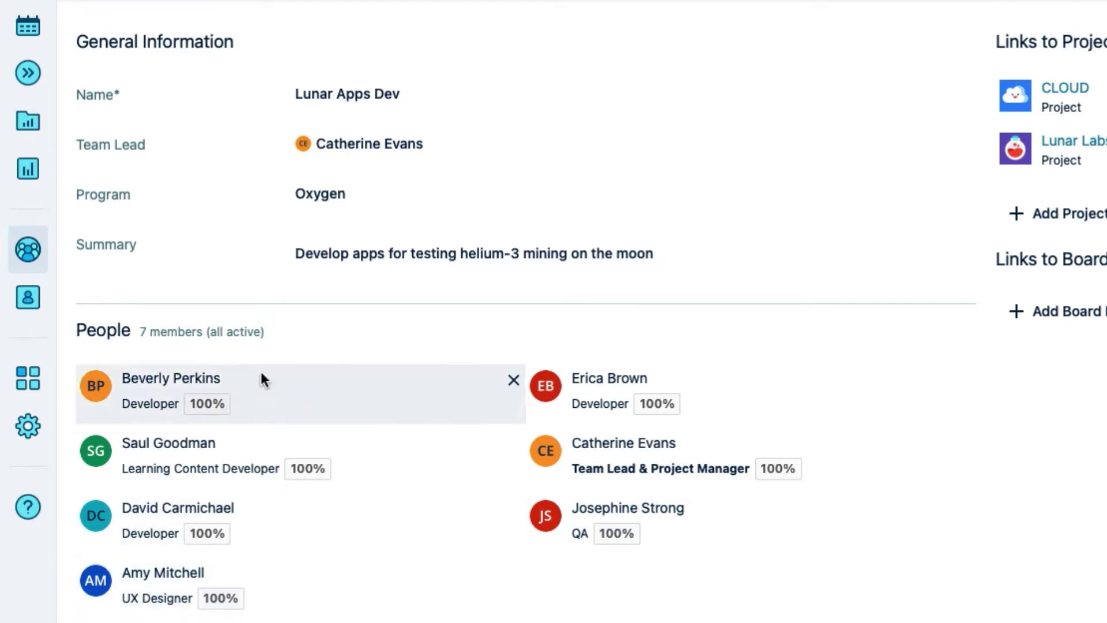
pyautogui.click(34, 122)
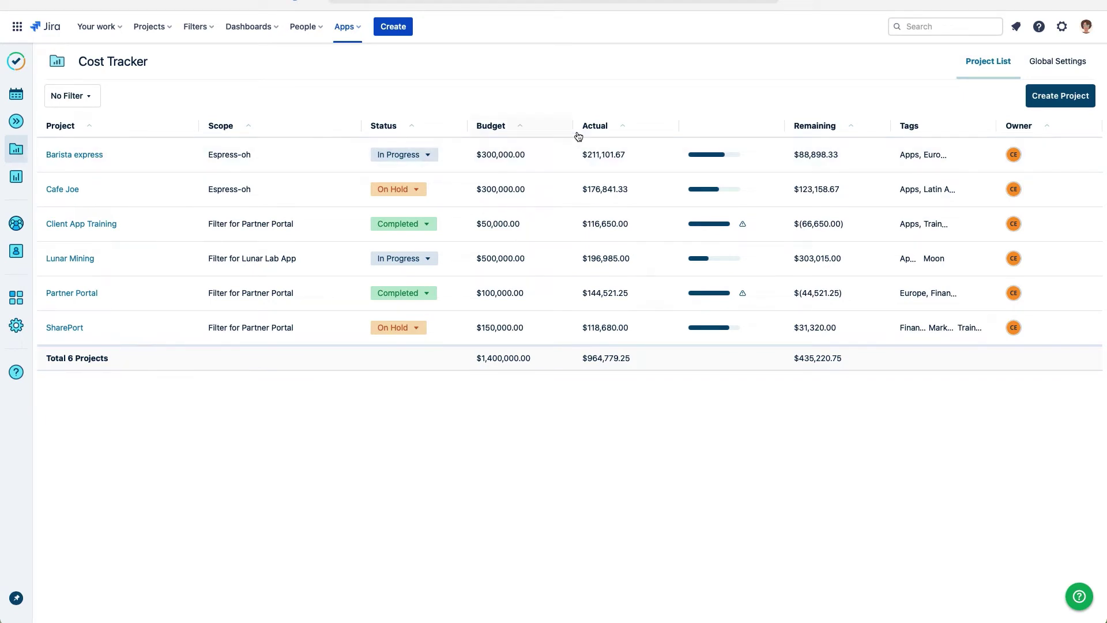
# - In global role rates, set Developer's cost rate to 100.00 and billing rate to 150.00
pyautogui.click(1063, 63)
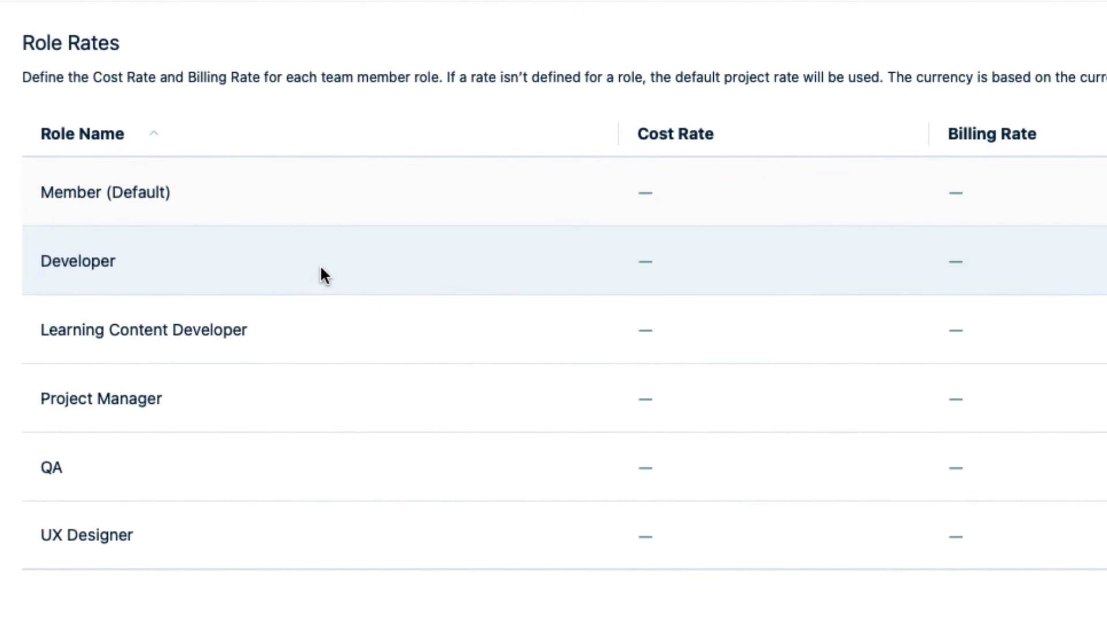
pyautogui.click(654, 261)
pyautogui.write('100')
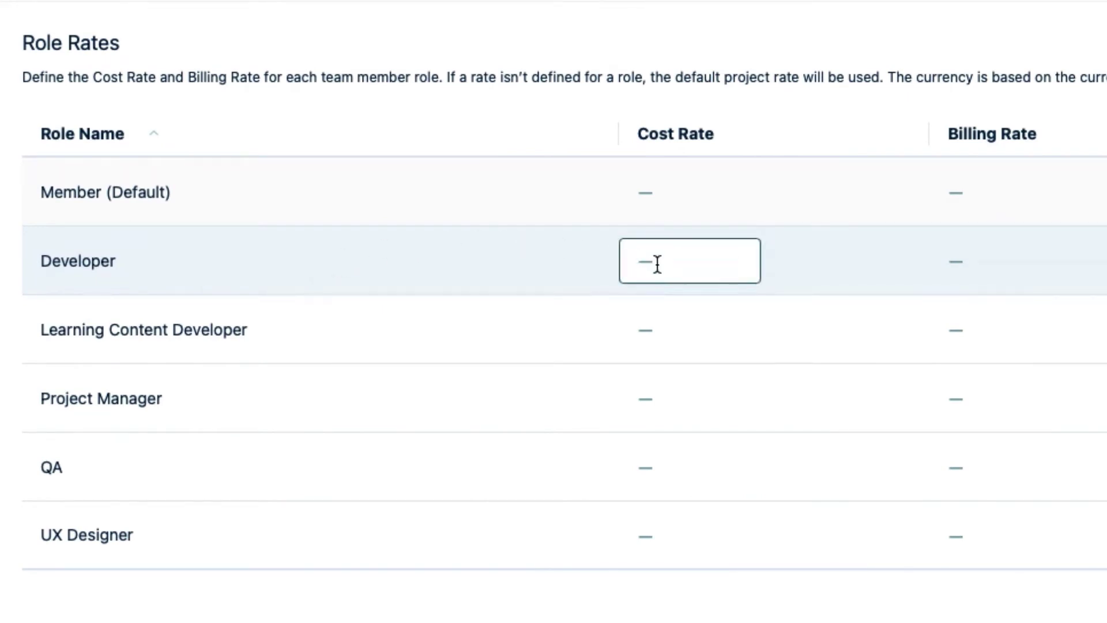
pyautogui.write('.00')
pyautogui.press('Return')
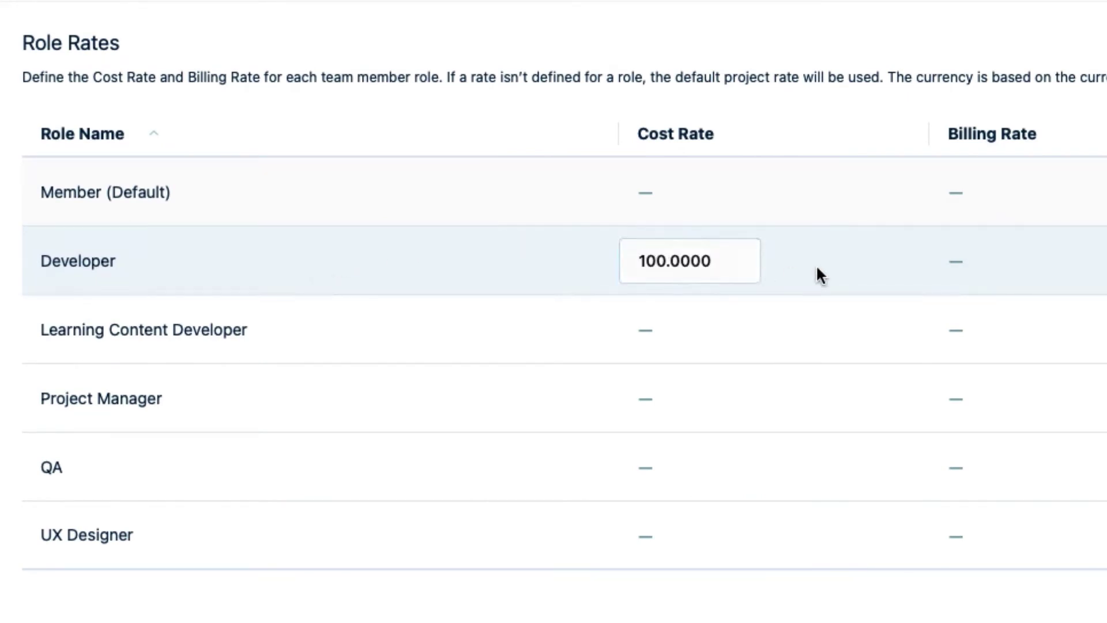
pyautogui.click(945, 266)
pyautogui.write('150.00')
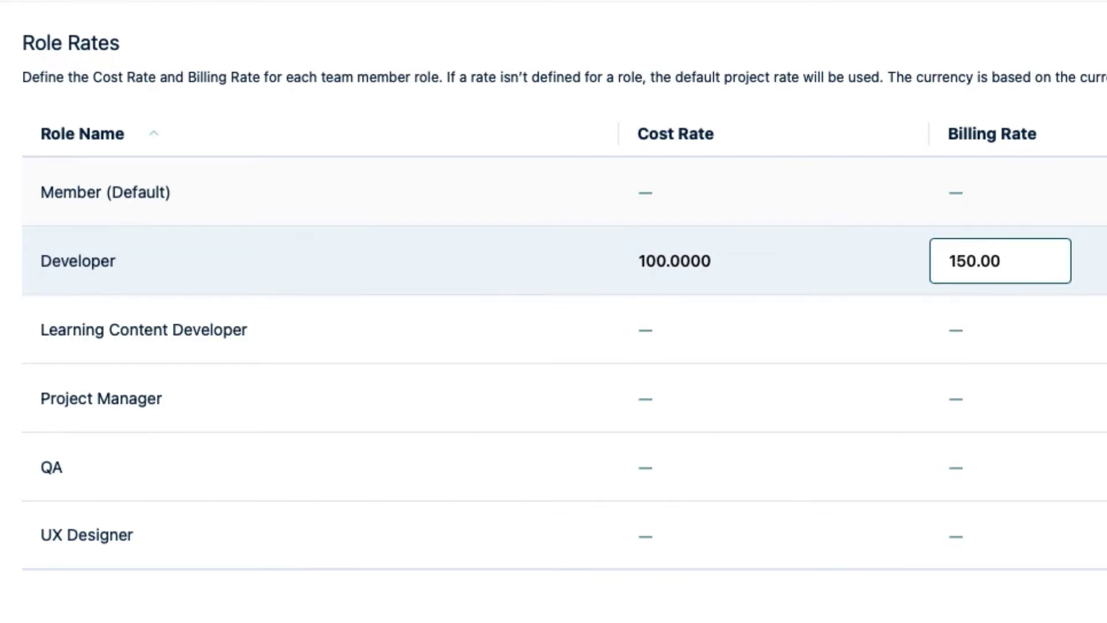
pyautogui.press('Return')
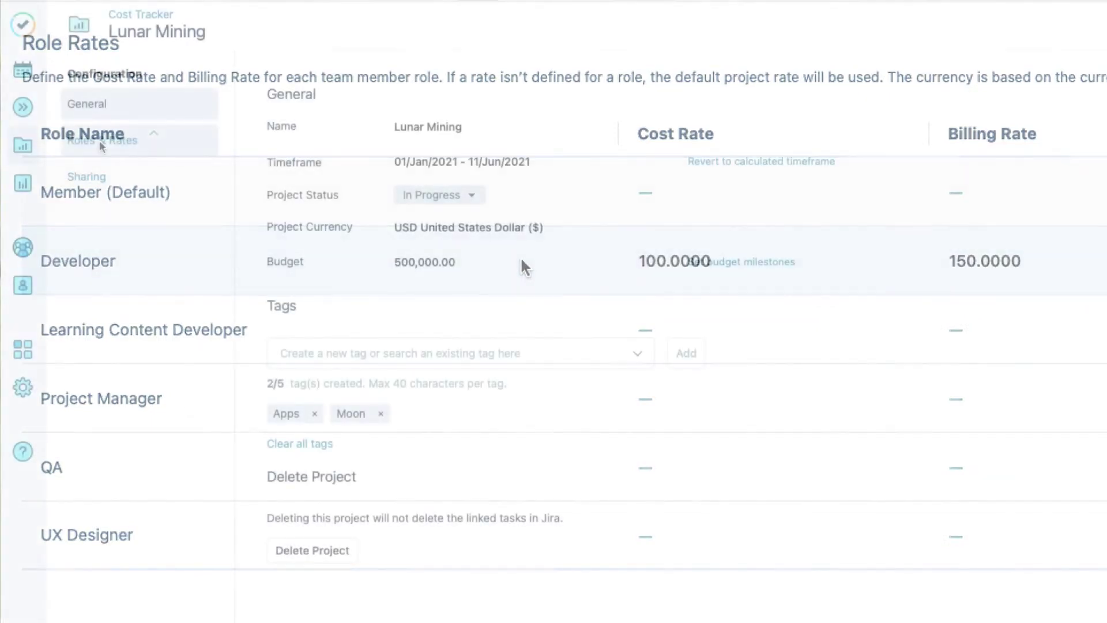
# - Look at the Lunar Mining project's team rates, then return to the Project List
pyautogui.click(102, 145)
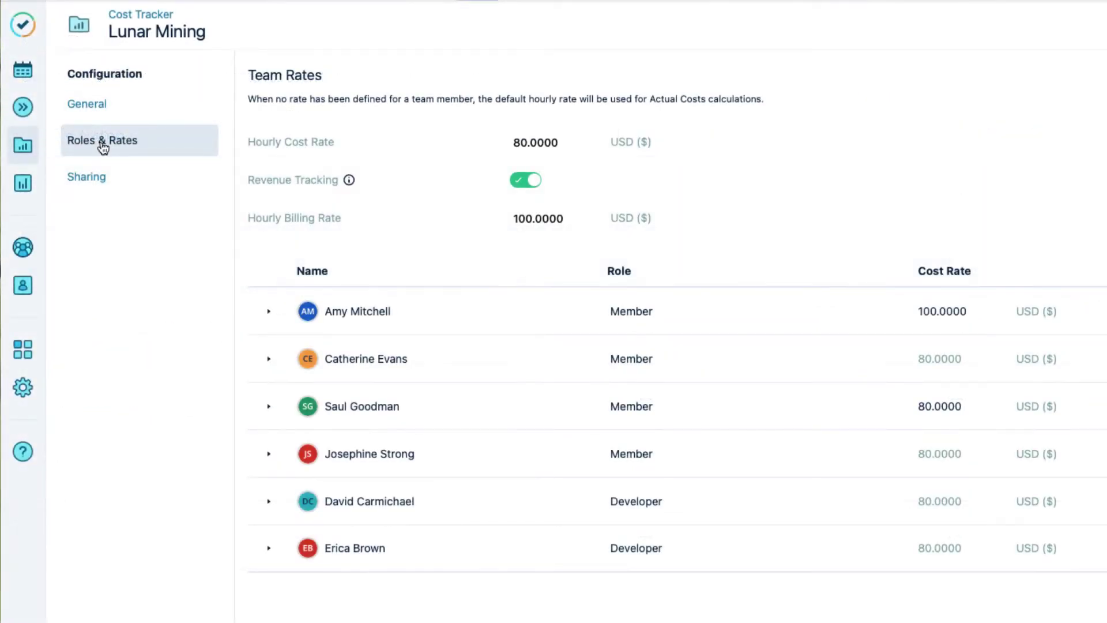
pyautogui.moveTo(667, 502)
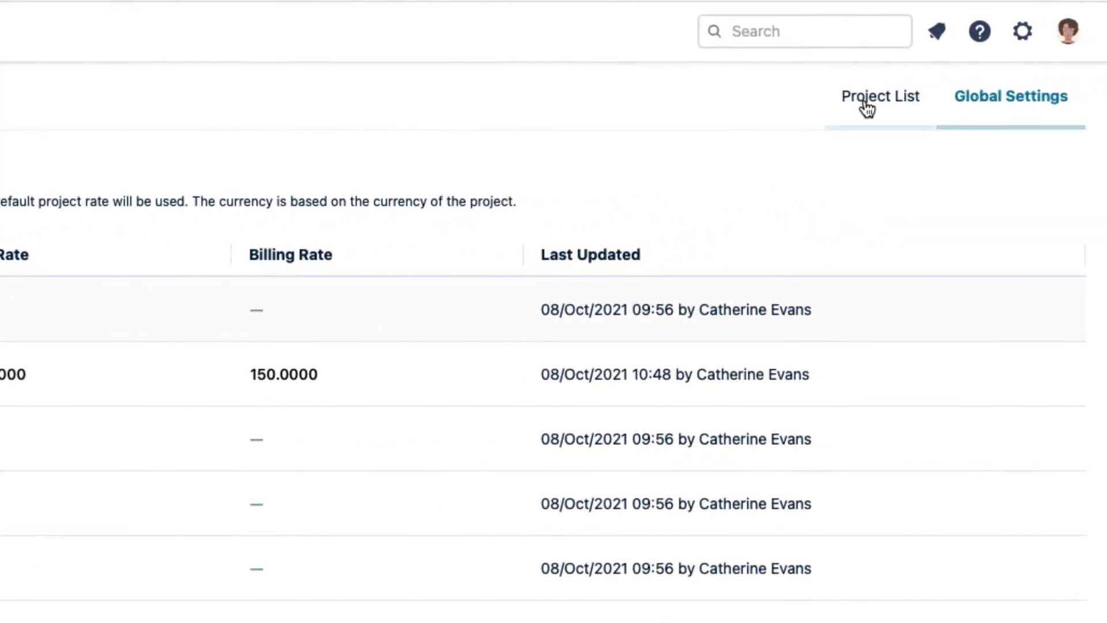
pyautogui.click(866, 104)
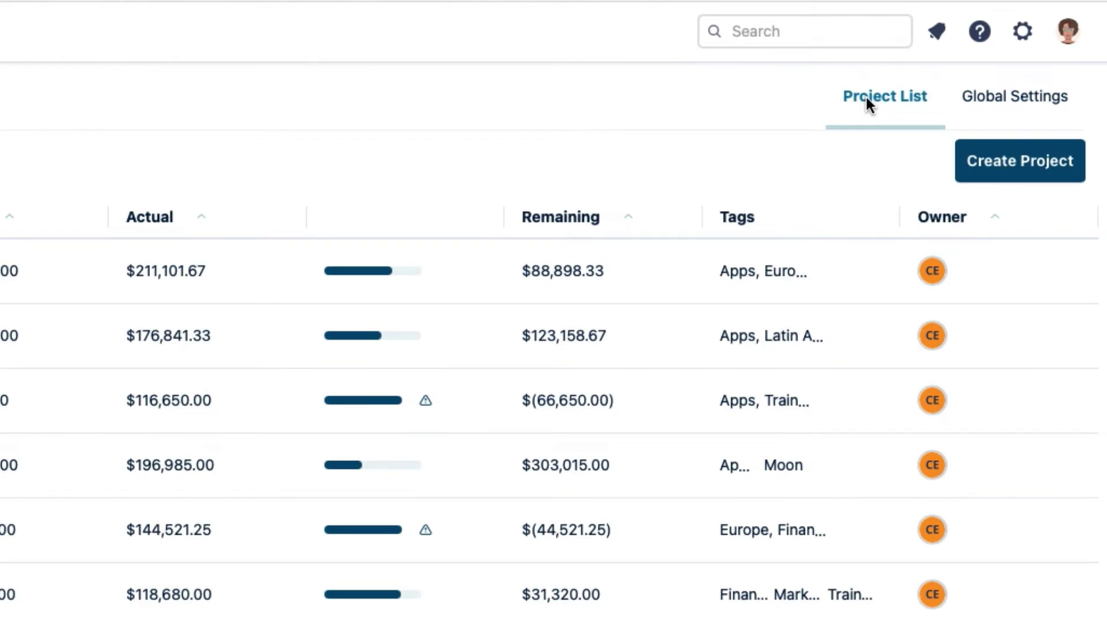
# - Create project 'Lunar Helium-3 App' scoped to Filter for Lunar Lab App, default hourly rate 80.00
pyautogui.click(1039, 173)
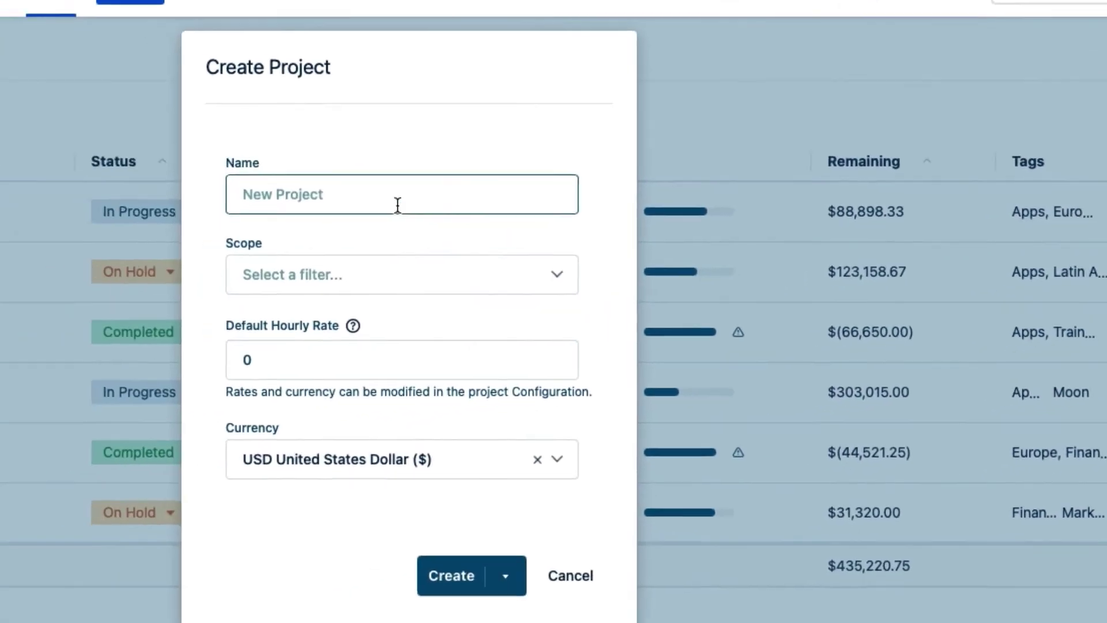
pyautogui.write('Lunar Helium-3')
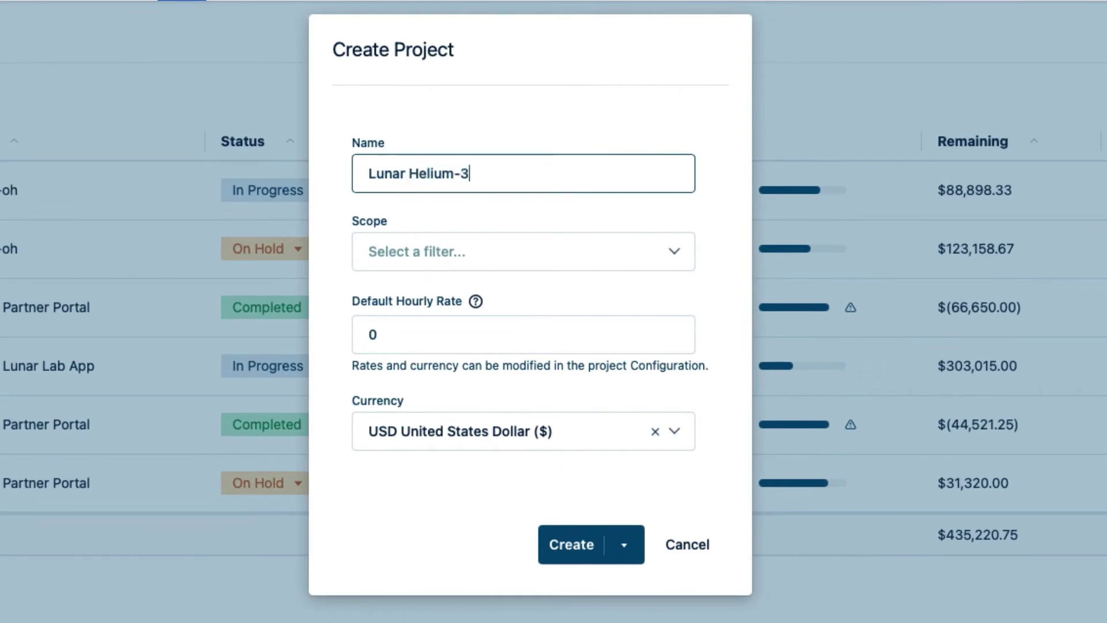
pyautogui.write(' App')
pyautogui.click(429, 249)
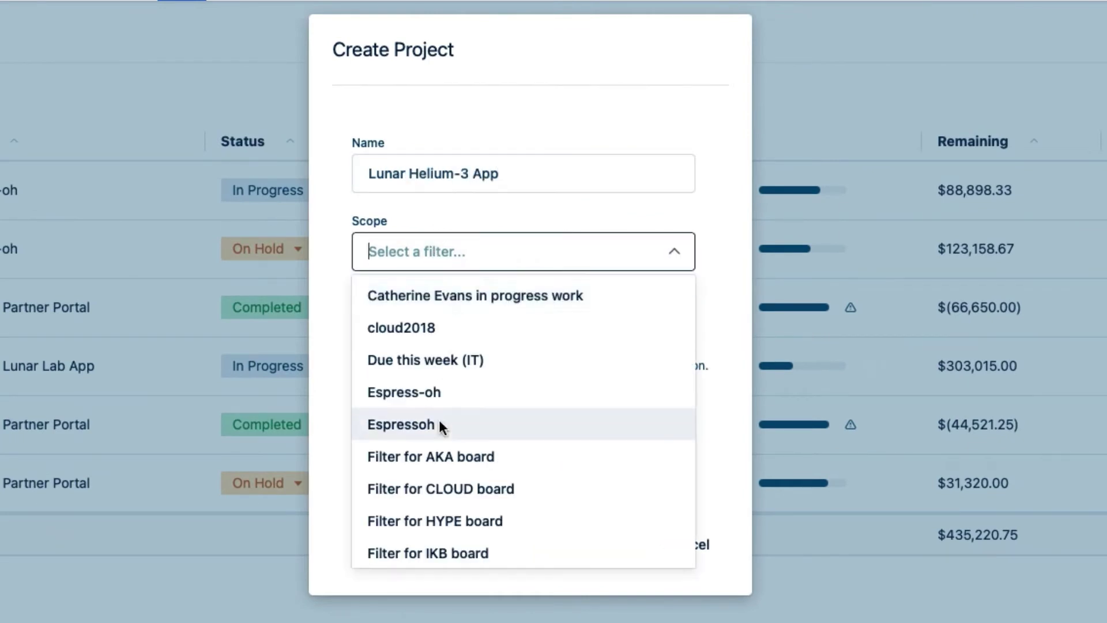
pyautogui.scroll(-3, 438, 427)
pyautogui.click(434, 476)
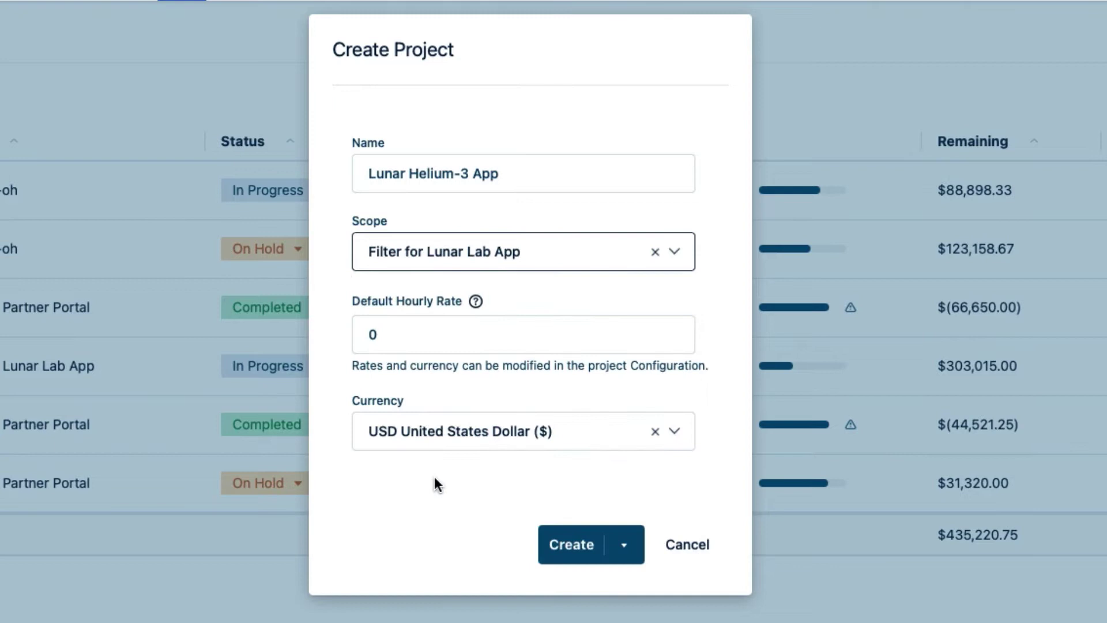
pyautogui.click(379, 334)
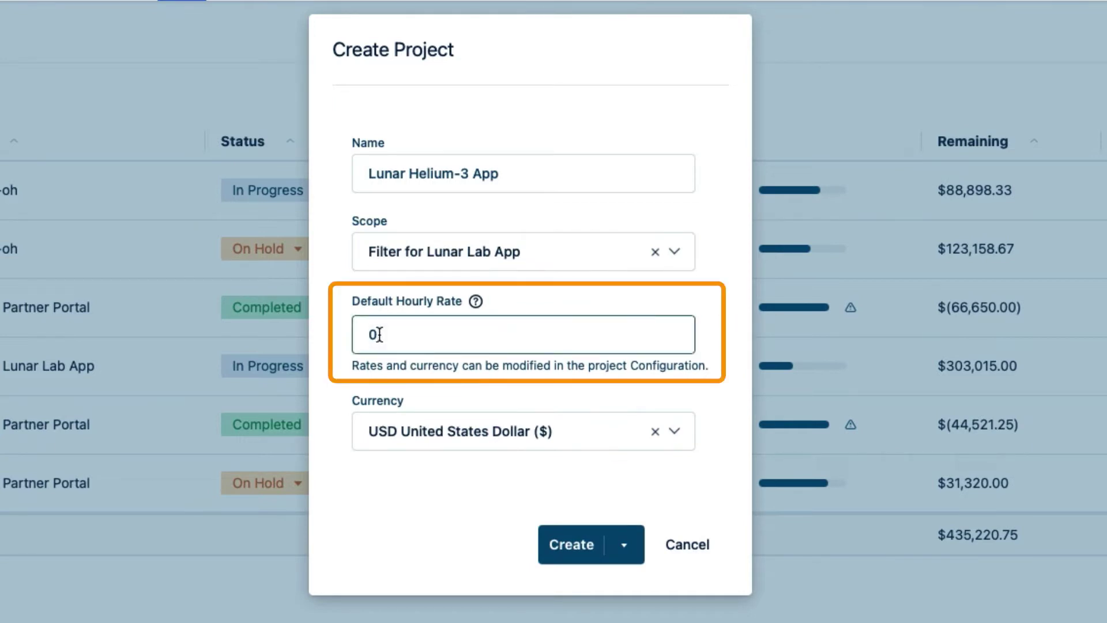
pyautogui.press('BackSpace')
pyautogui.write('80.00')
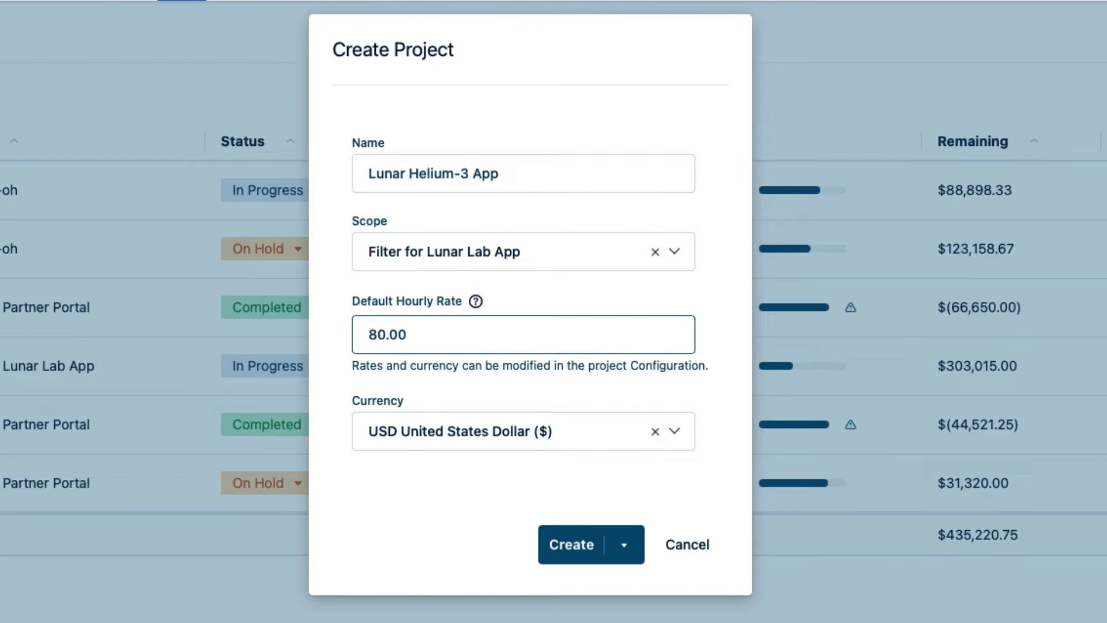
pyautogui.click(419, 383)
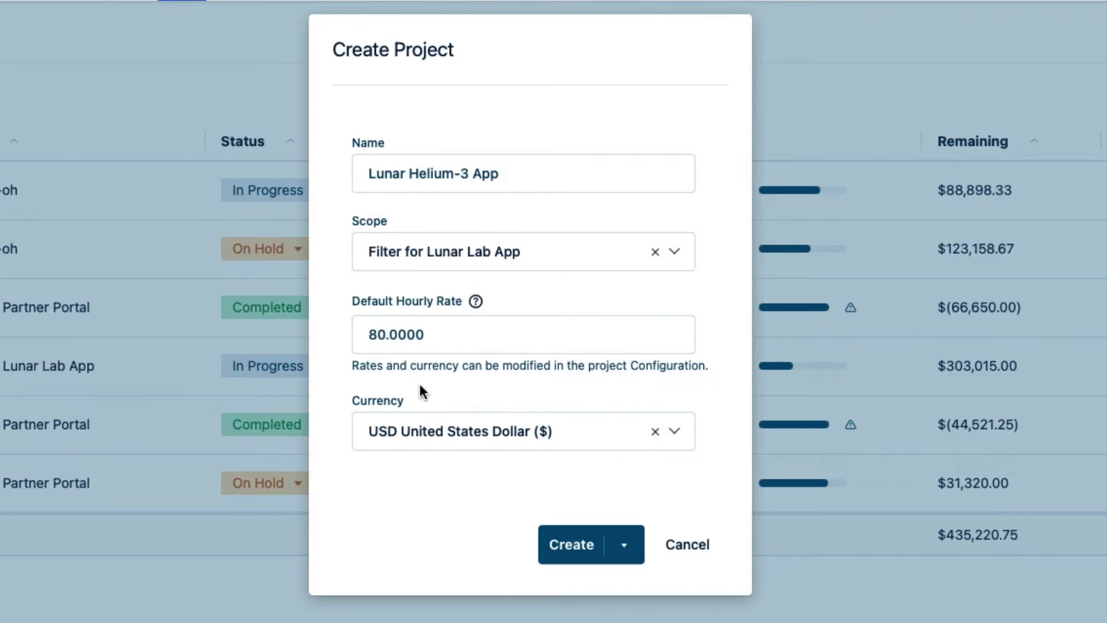
pyautogui.click(572, 552)
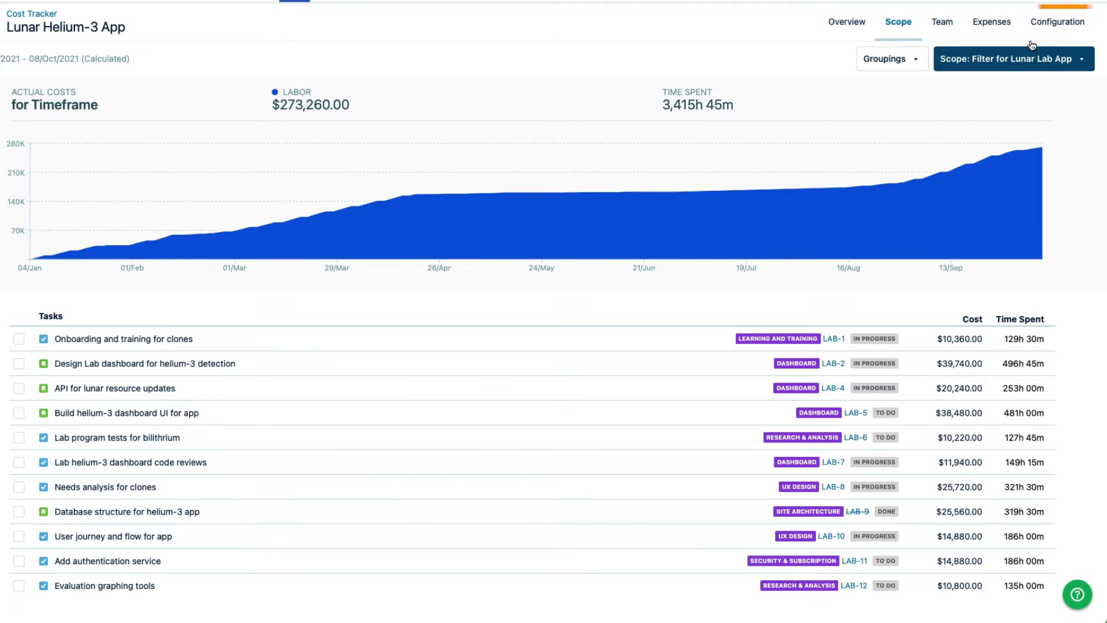
# - In Roles & Rates, set the fifth and last members to Developer, accepting the global rates
pyautogui.click(1053, 26)
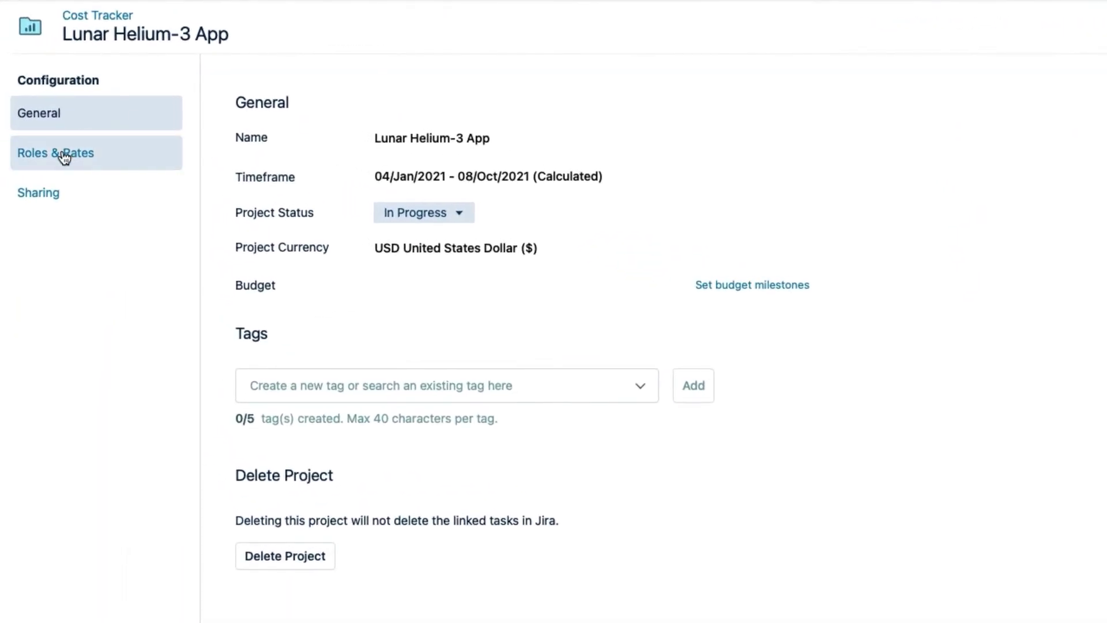
pyautogui.click(64, 156)
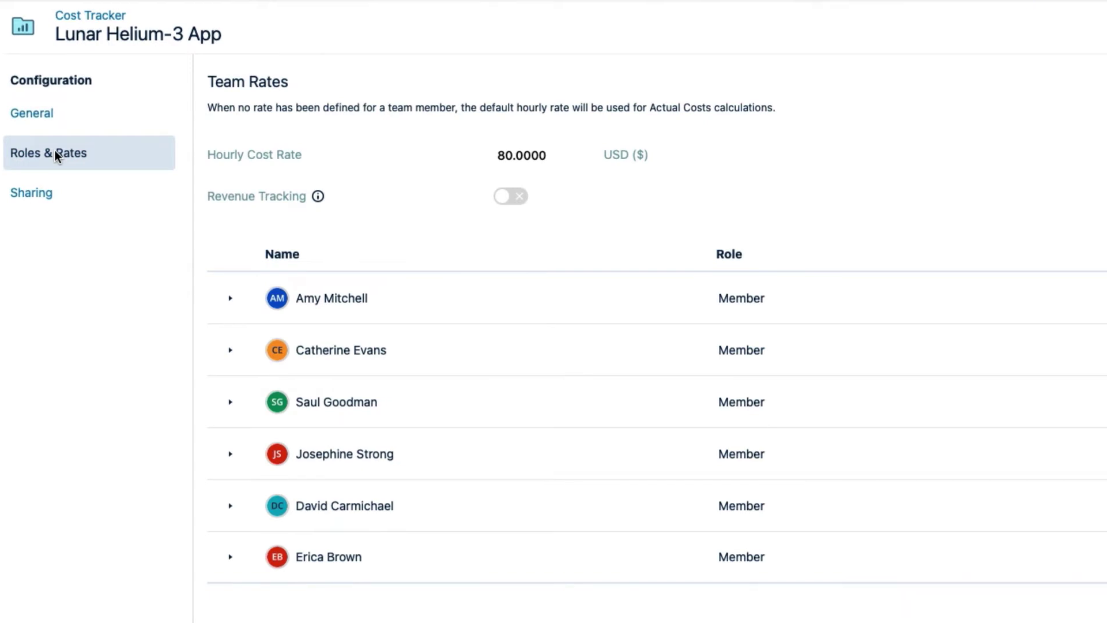
pyautogui.moveTo(755, 318)
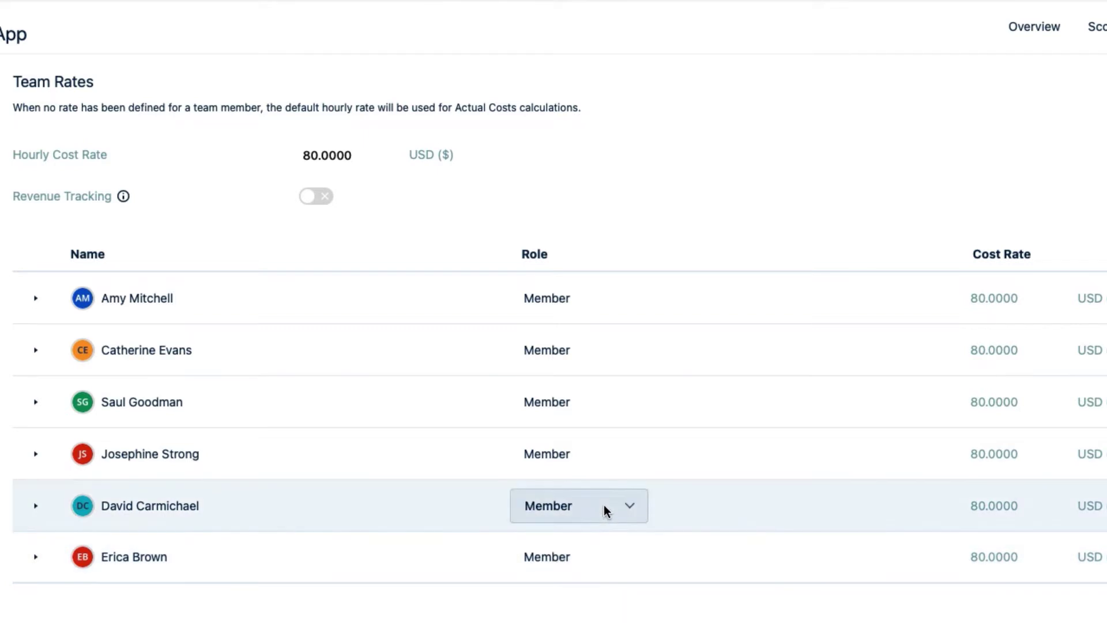
pyautogui.click(604, 505)
pyautogui.click(559, 544)
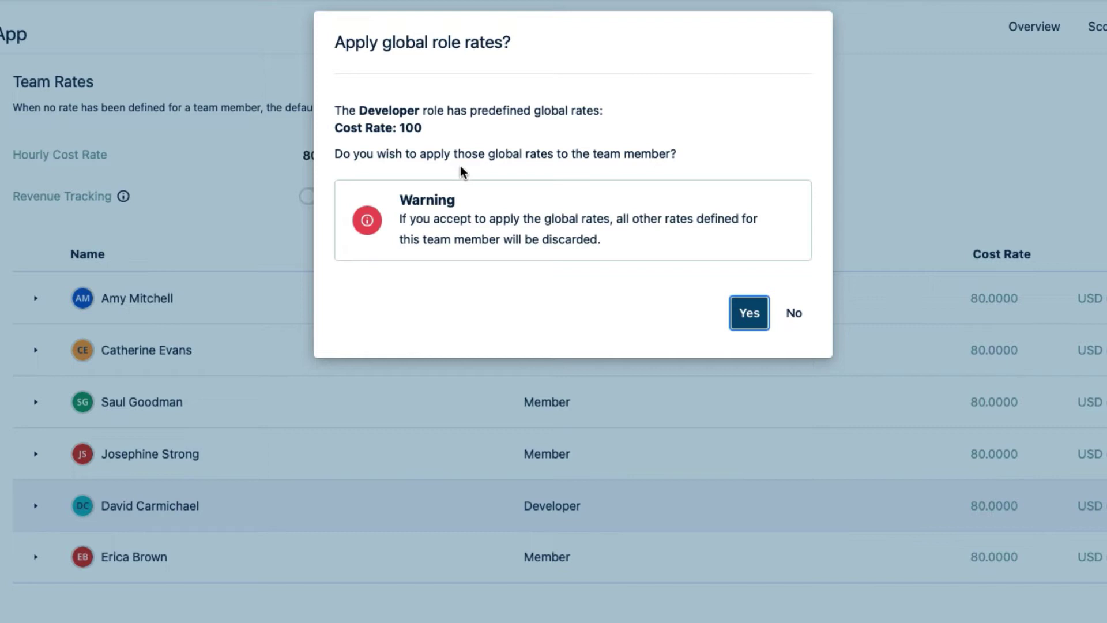
pyautogui.click(753, 311)
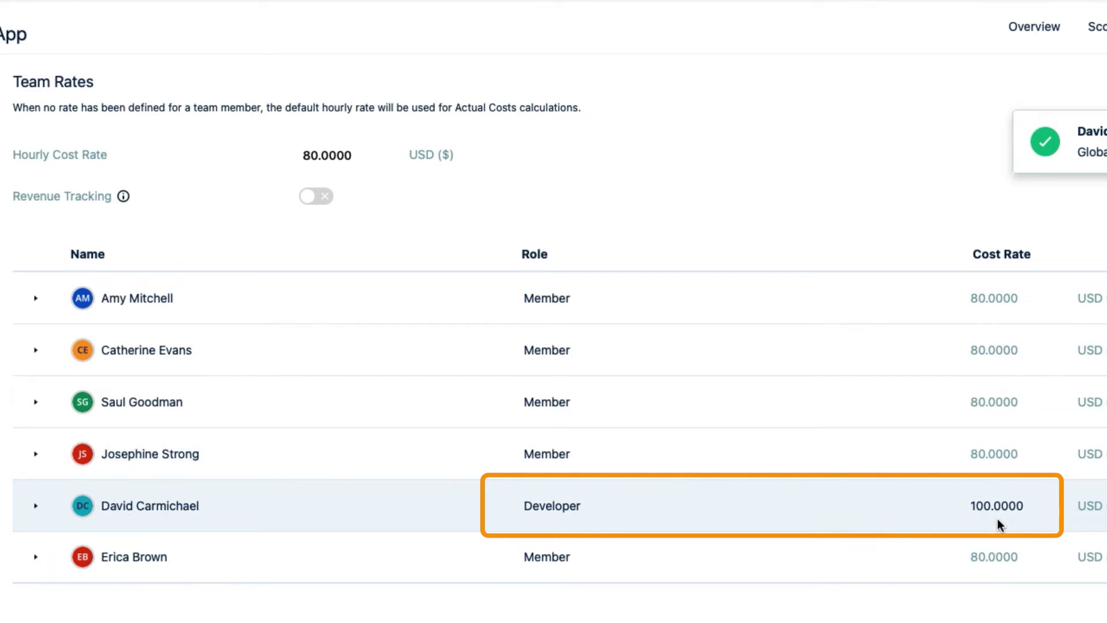
pyautogui.click(625, 559)
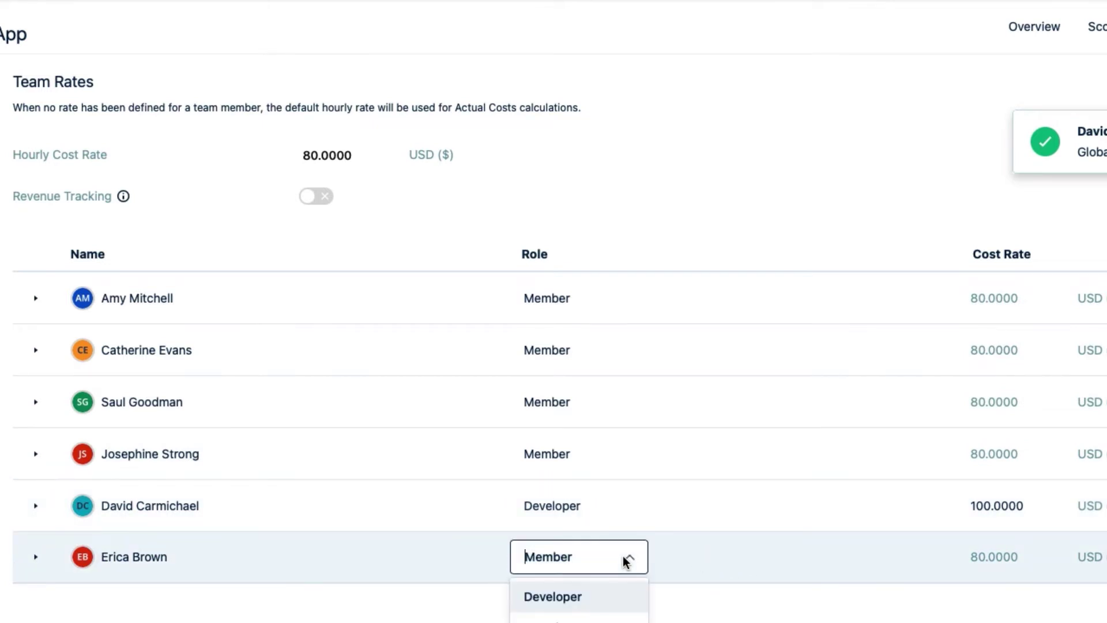
pyautogui.click(587, 591)
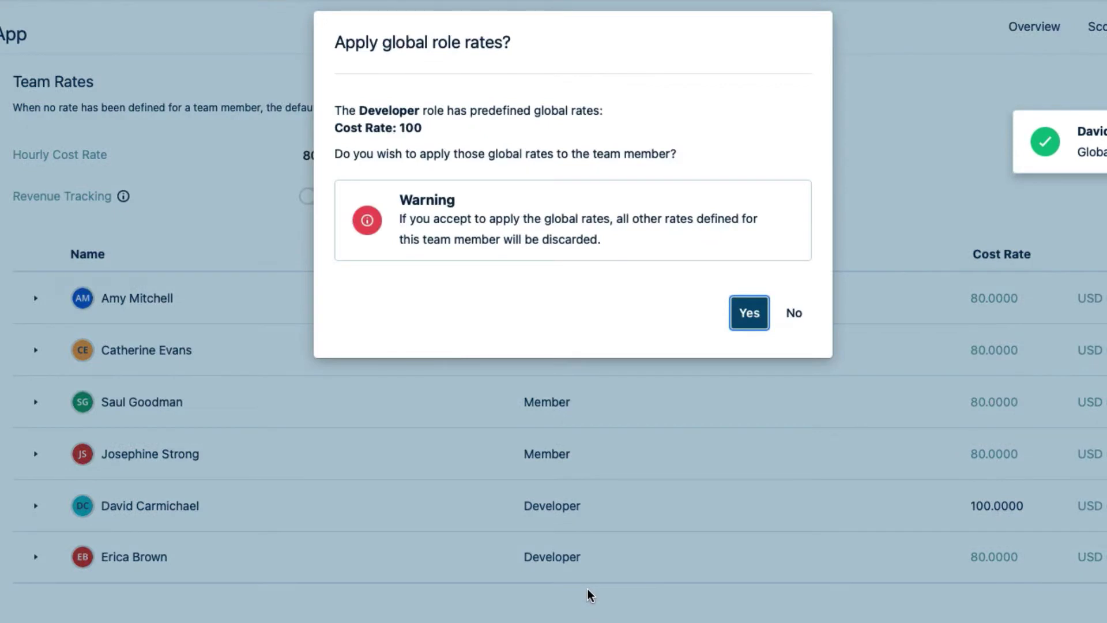
pyautogui.click(750, 314)
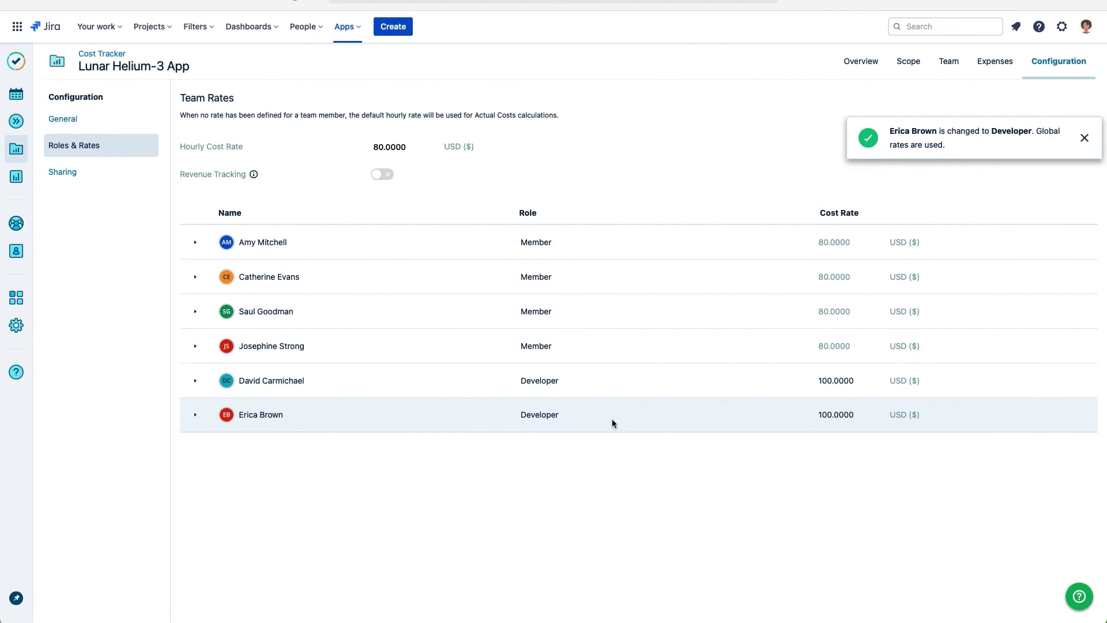
# - View the project's Scope page, where labor now totals $303,780.00
pyautogui.click(909, 62)
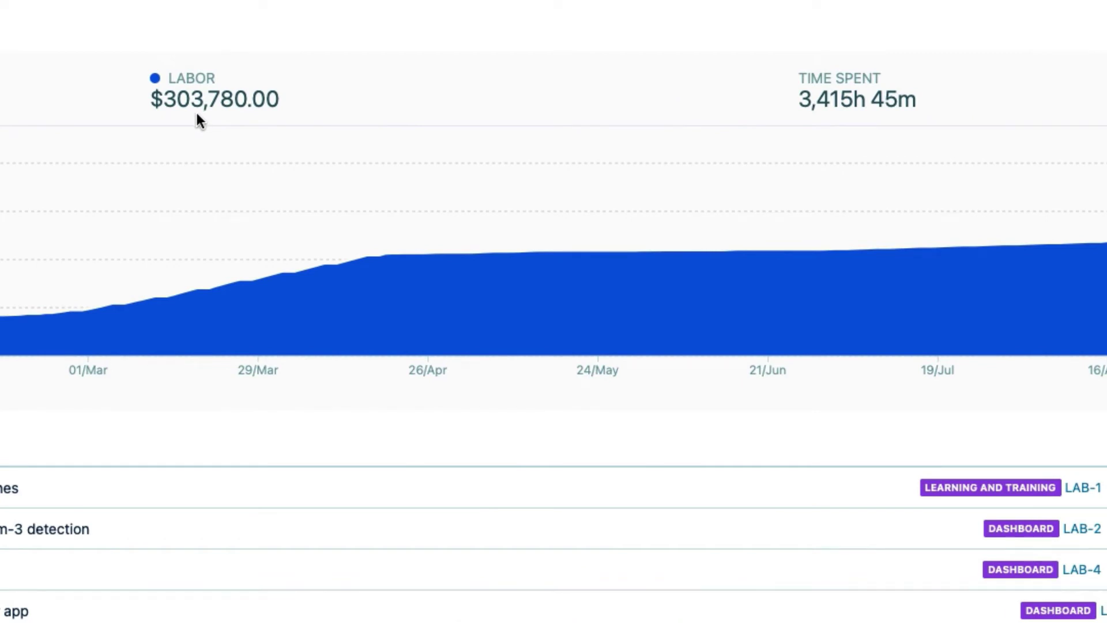
# - In Roles & Rates, change the first developer's initial cost rate from 100 to 120.00
pyautogui.click(1050, 60)
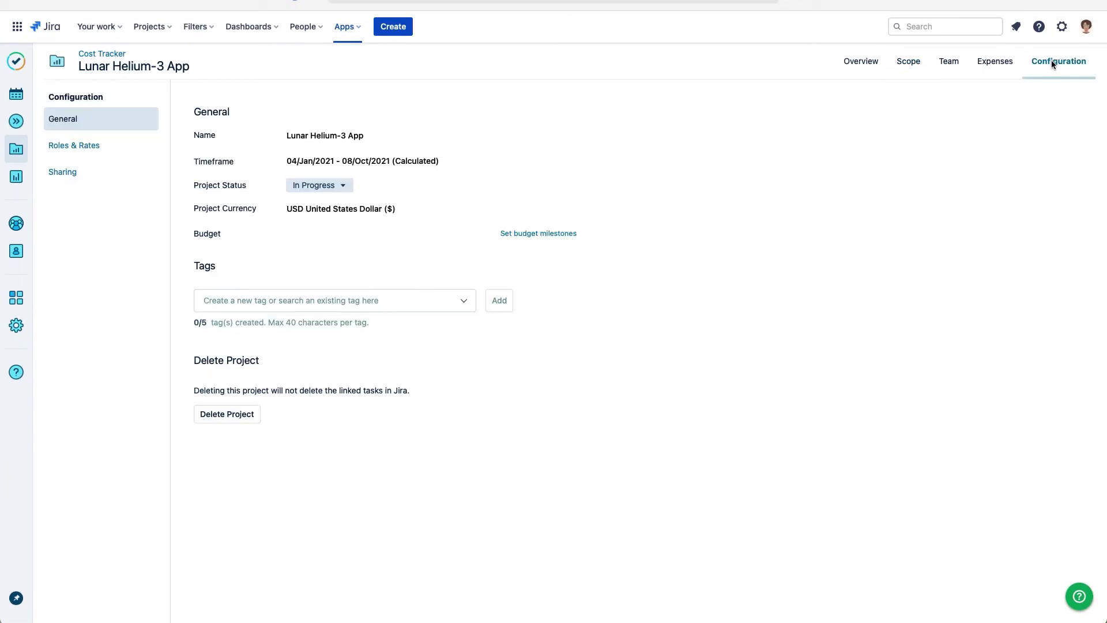
pyautogui.click(100, 144)
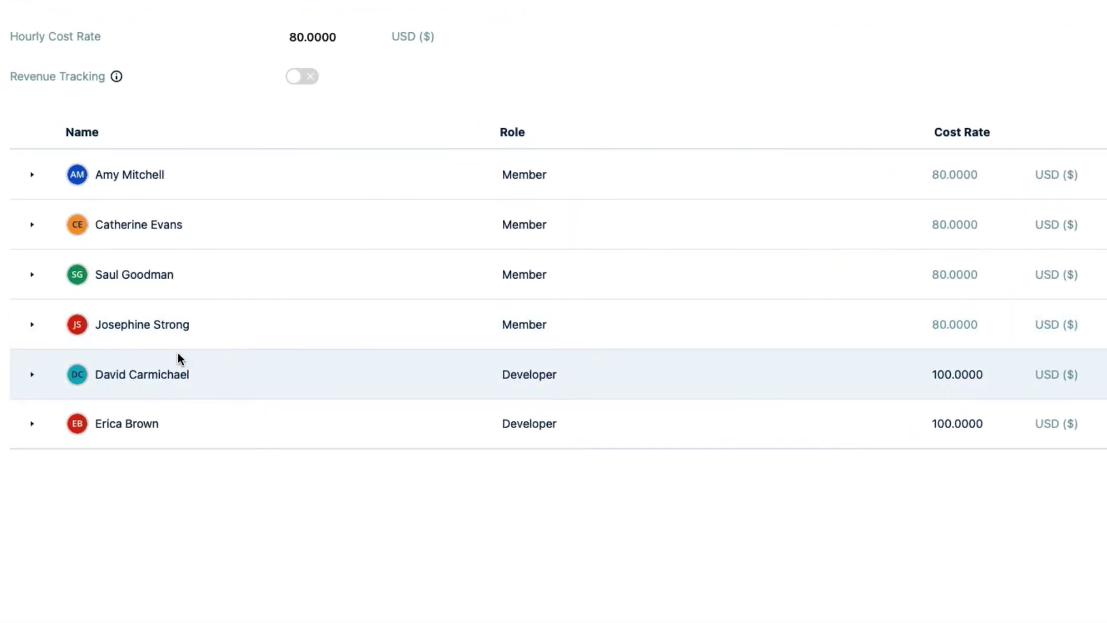
pyautogui.click(31, 374)
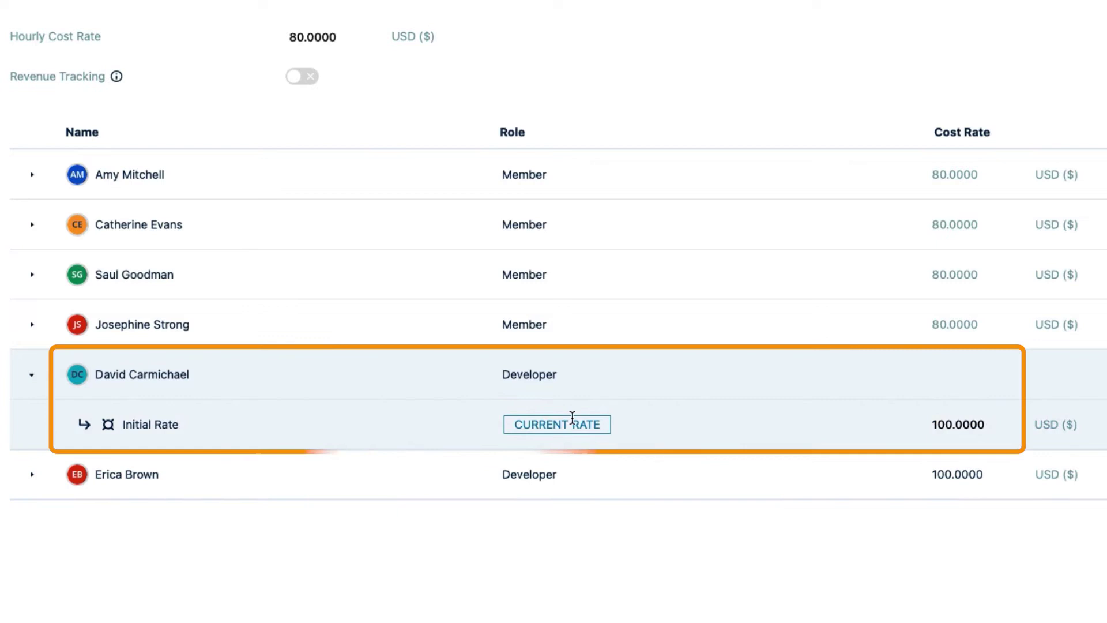
pyautogui.click(961, 428)
pyautogui.press('BackSpace')
pyautogui.press('BackSpace')
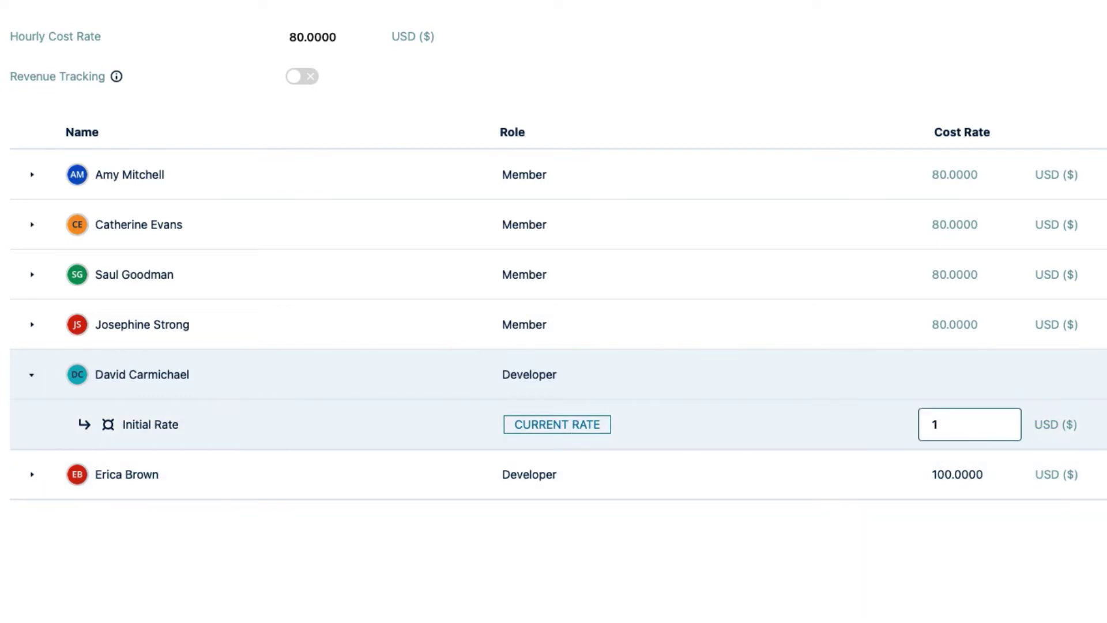
pyautogui.write('20.00')
pyautogui.press('Return')
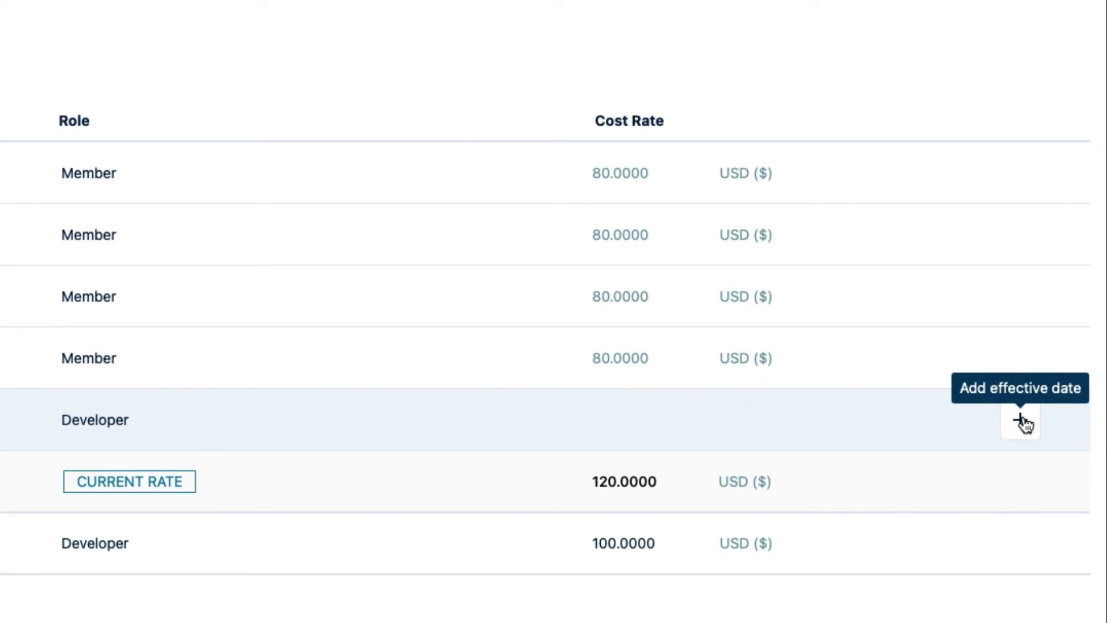
# - Add a 150.00 cost rate for the first developer, effective 1 January 2022
pyautogui.click(1021, 420)
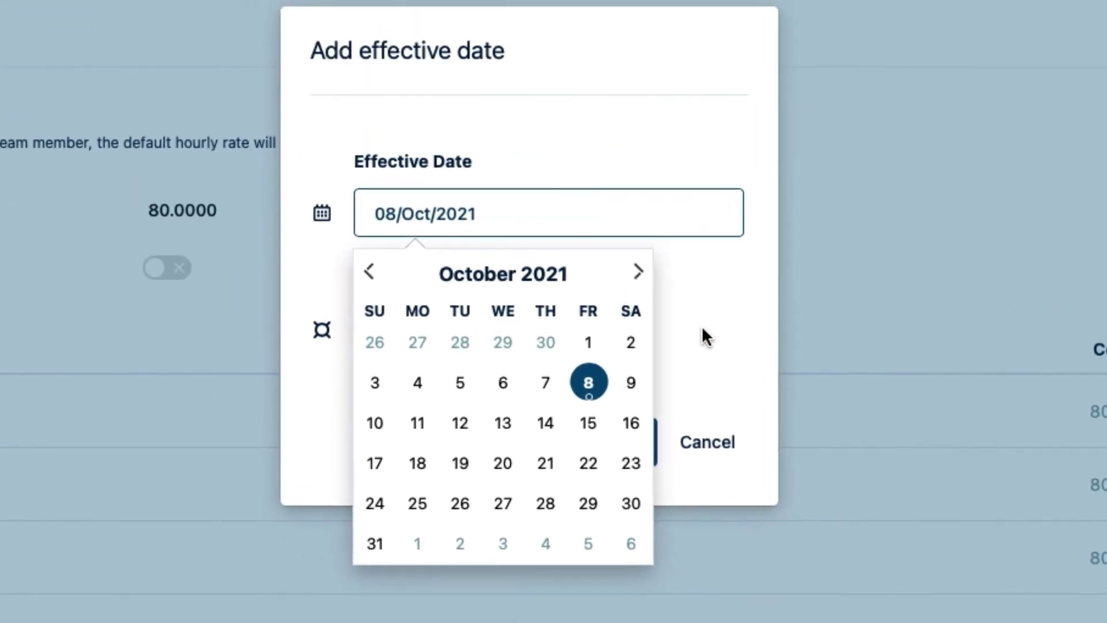
pyautogui.click(664, 285)
pyautogui.click(664, 284)
pyautogui.click(664, 285)
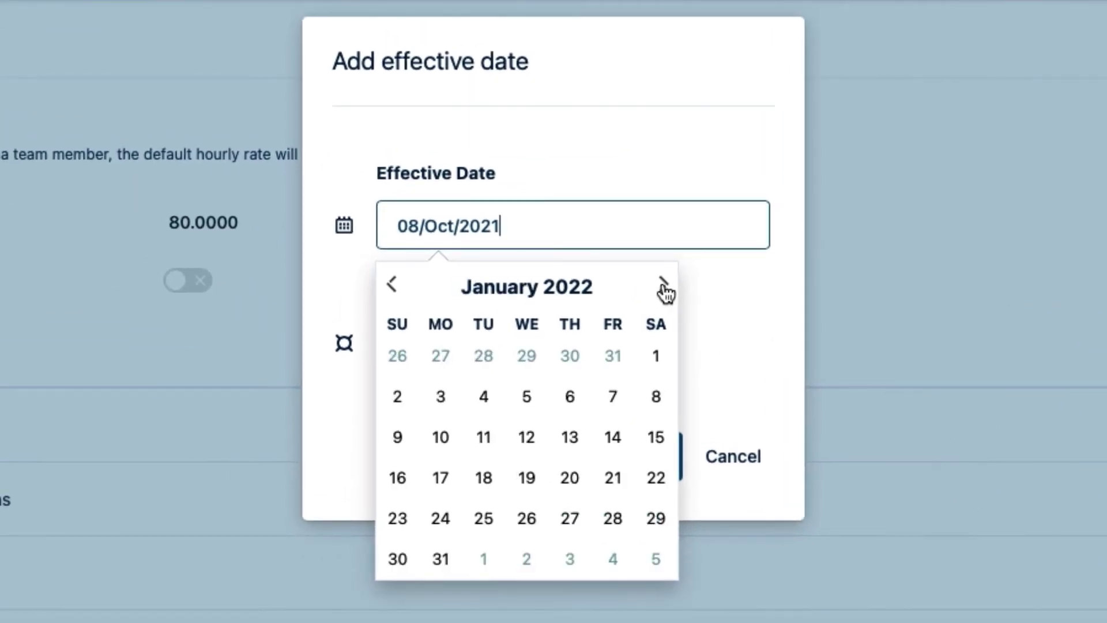
pyautogui.click(656, 355)
pyautogui.click(426, 342)
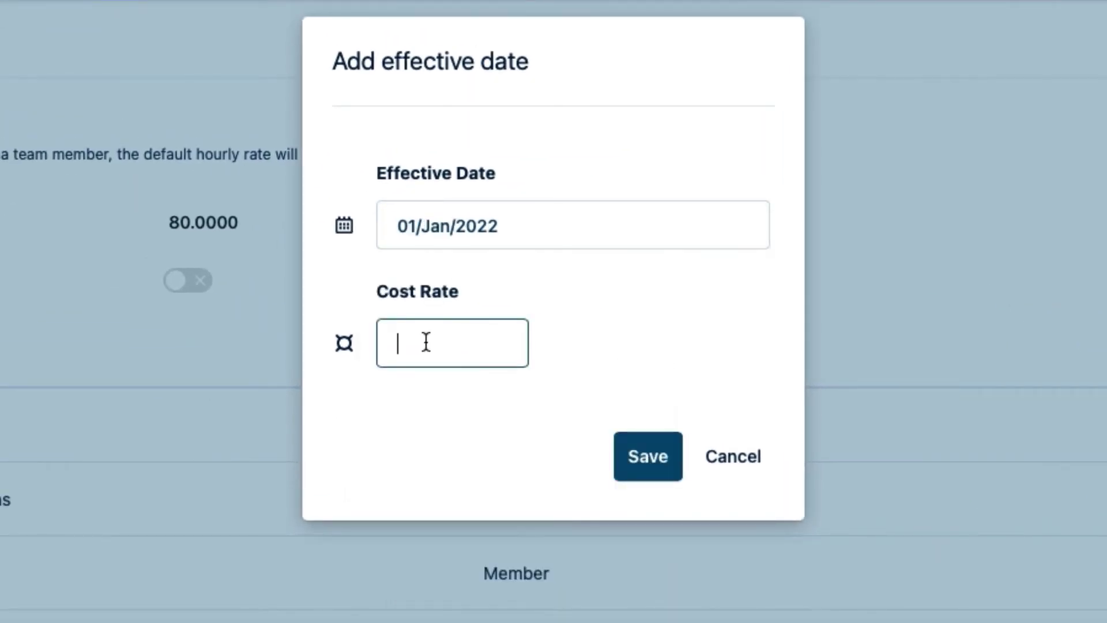
pyautogui.write('150.00')
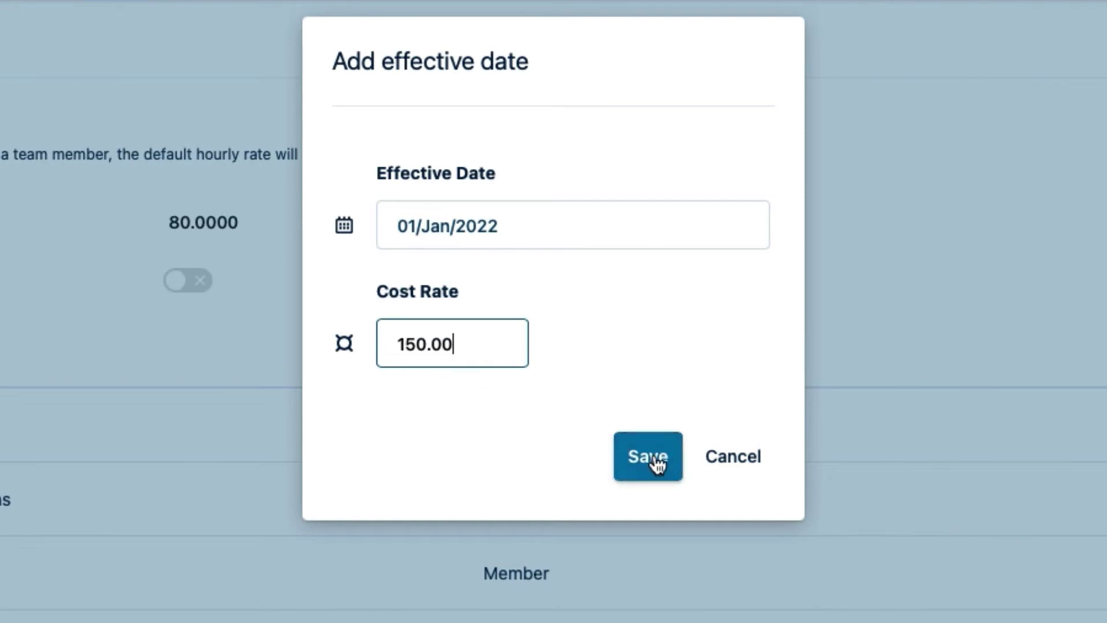
pyautogui.click(647, 458)
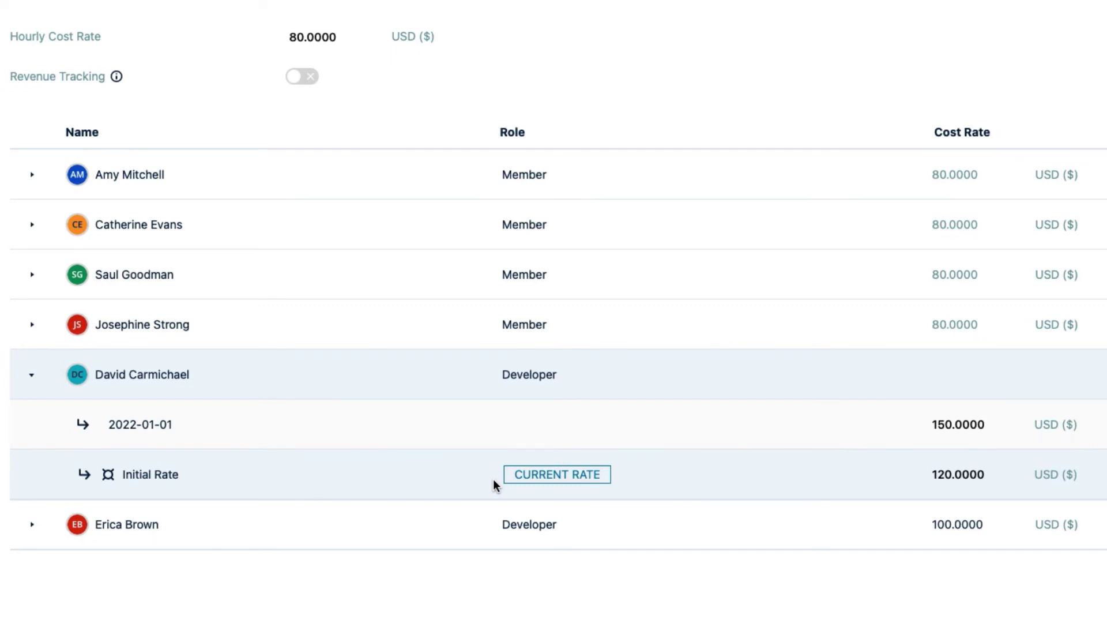
# - Turn on revenue tracking, set the default hourly billing rate to 100.00, then reset it to 0
pyautogui.click(310, 79)
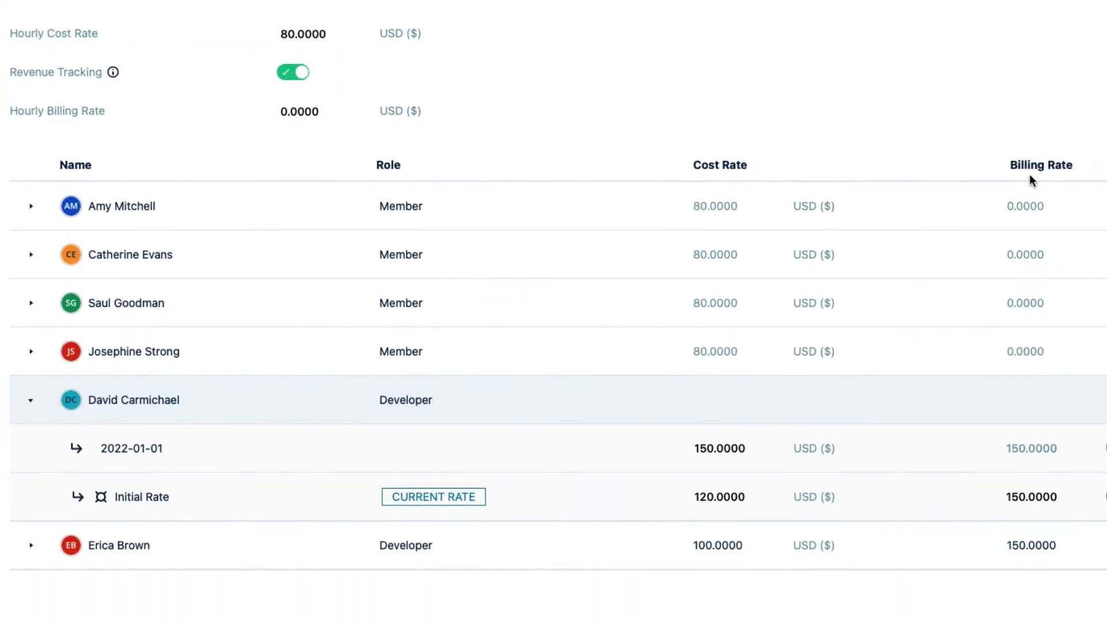
pyautogui.click(322, 112)
pyautogui.press('BackSpace')
pyautogui.write('100')
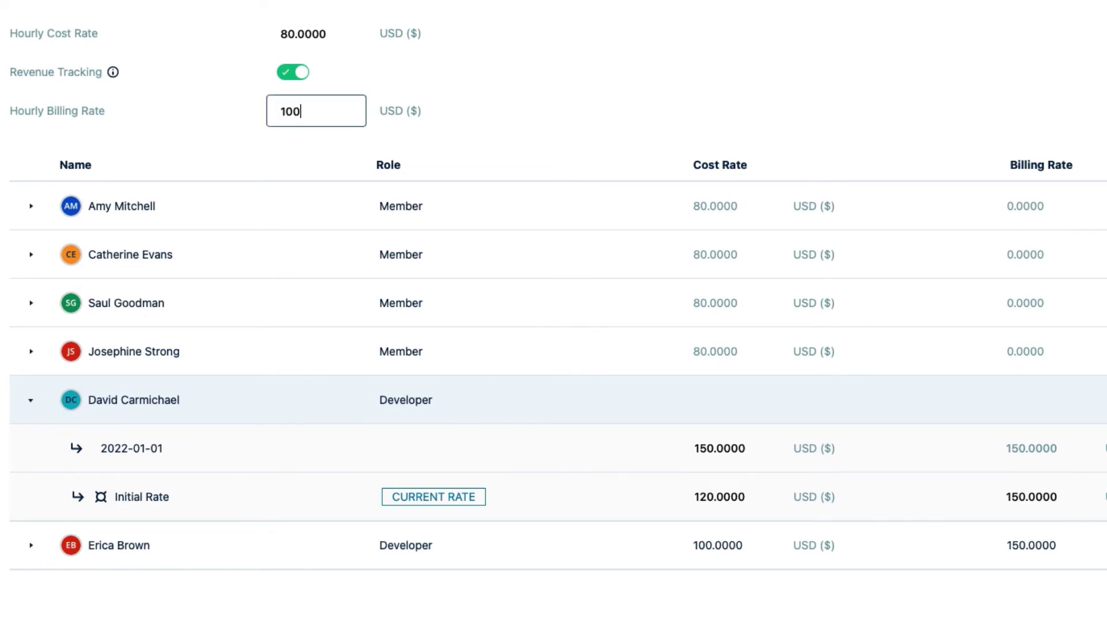
pyautogui.write('.00')
pyautogui.press('Return')
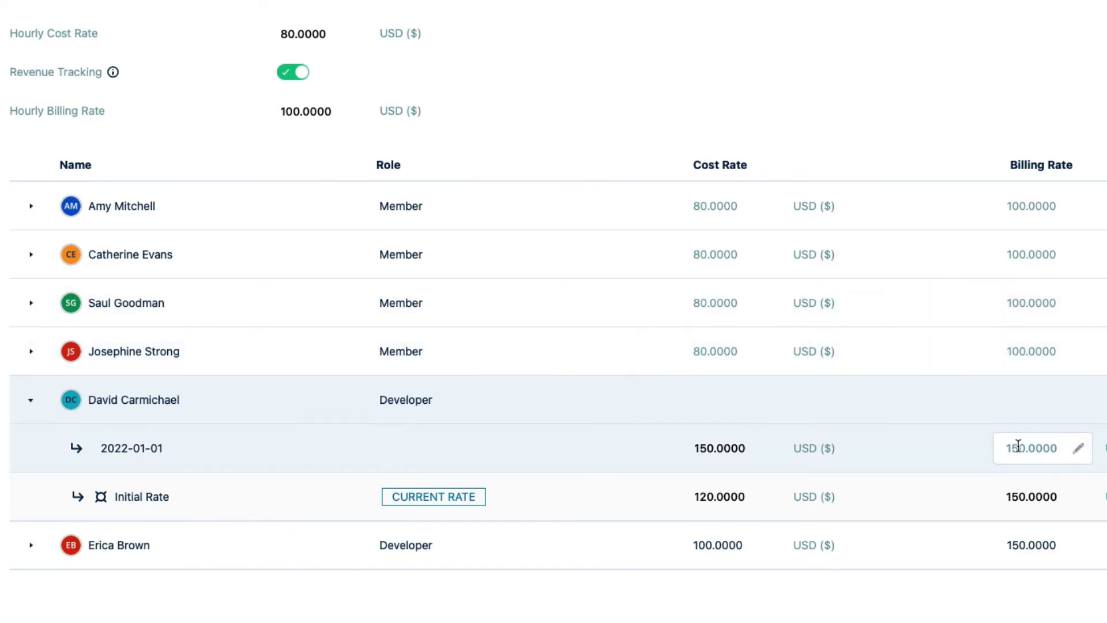
pyautogui.click(337, 110)
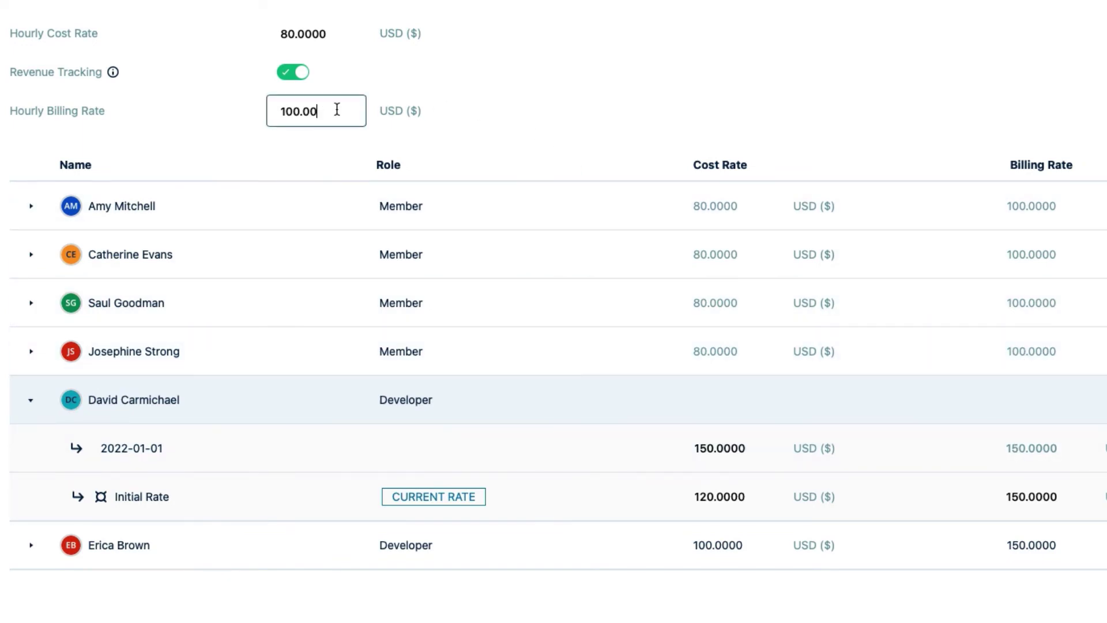
pyautogui.press('BackSpace')
pyautogui.press('BackSpace')
pyautogui.press('BackSpace')
pyautogui.press('BackSpace')
pyautogui.press('BackSpace')
pyautogui.press('BackSpace')
pyautogui.write('0')
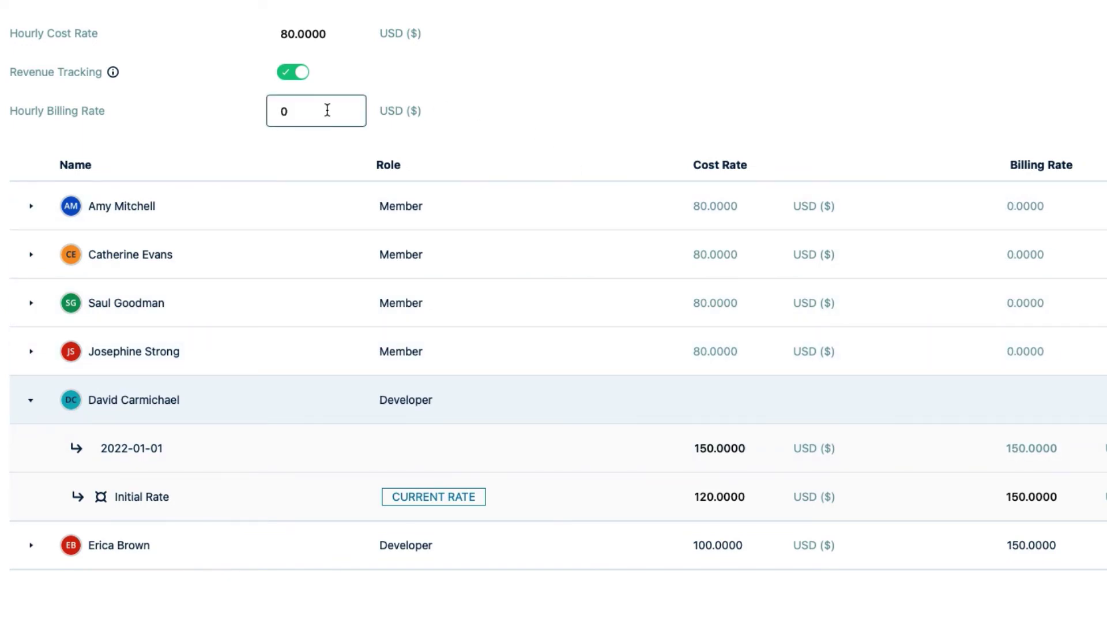
pyautogui.press('Return')
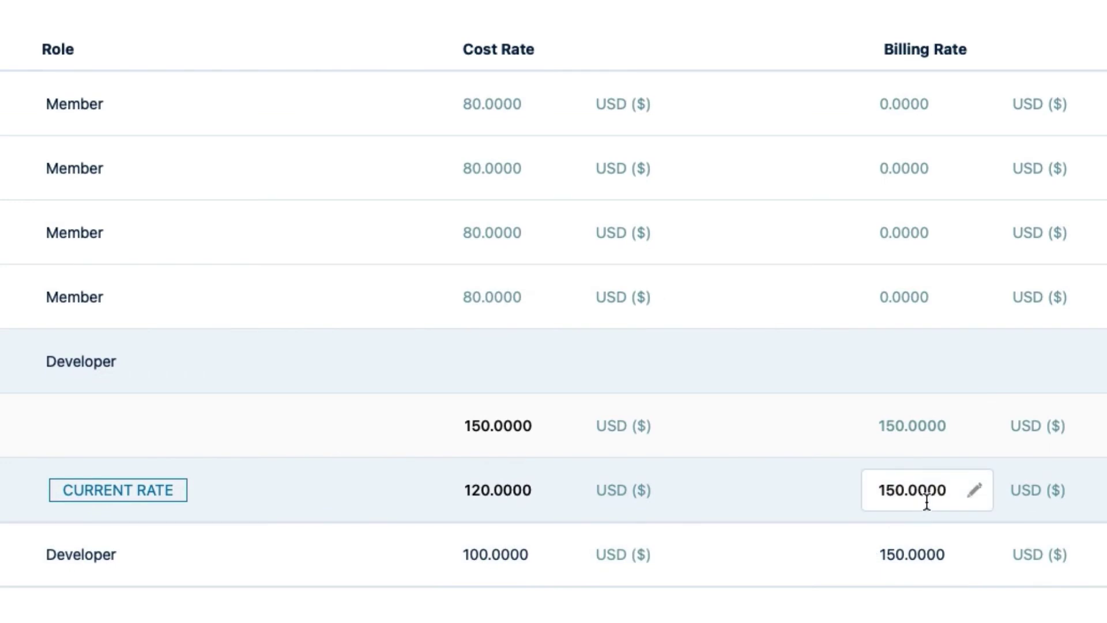
# - Change the developer's billing rates to 180 initially and 200.0000 from 2022-01-01
pyautogui.click(947, 490)
pyautogui.moveTo(946, 489); pyautogui.dragTo(868, 490)
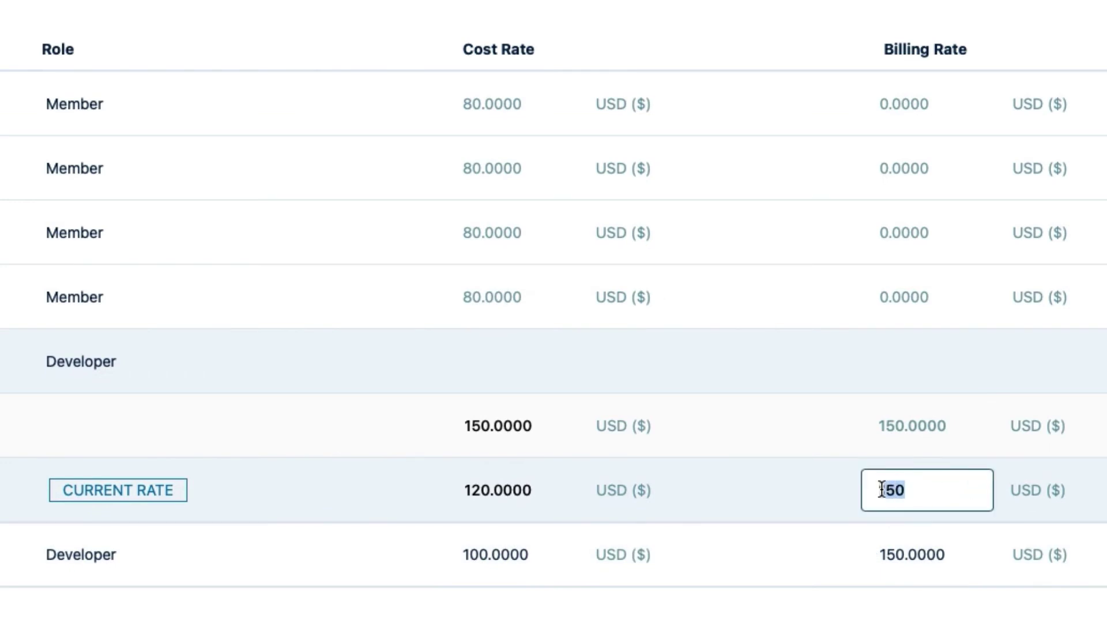
pyautogui.write('180')
pyautogui.press('Return')
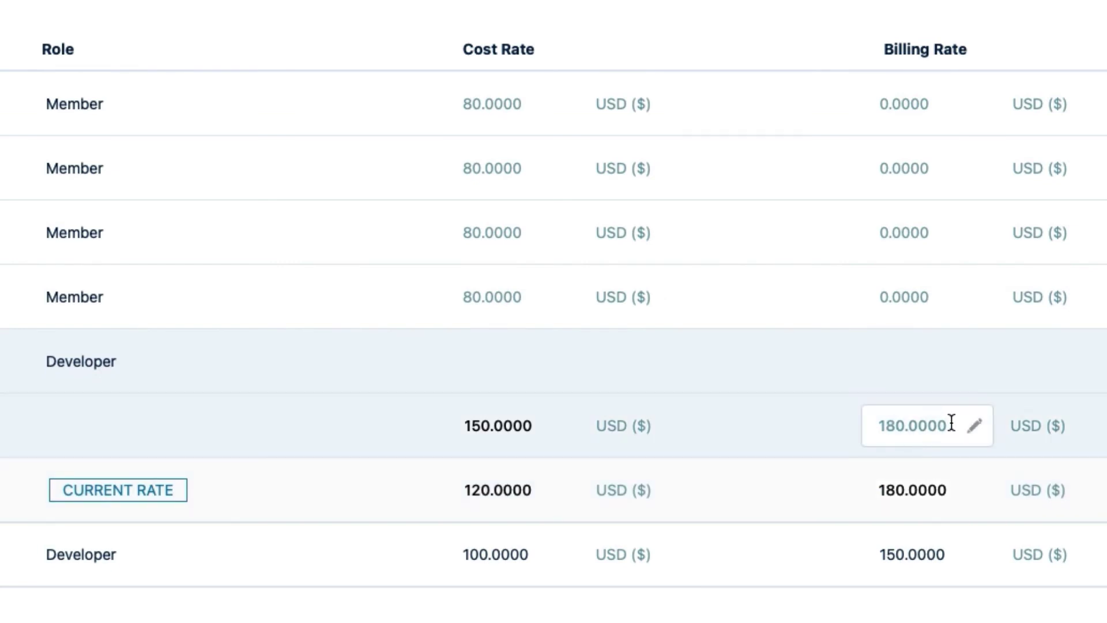
pyautogui.click(951, 423)
pyautogui.write('200')
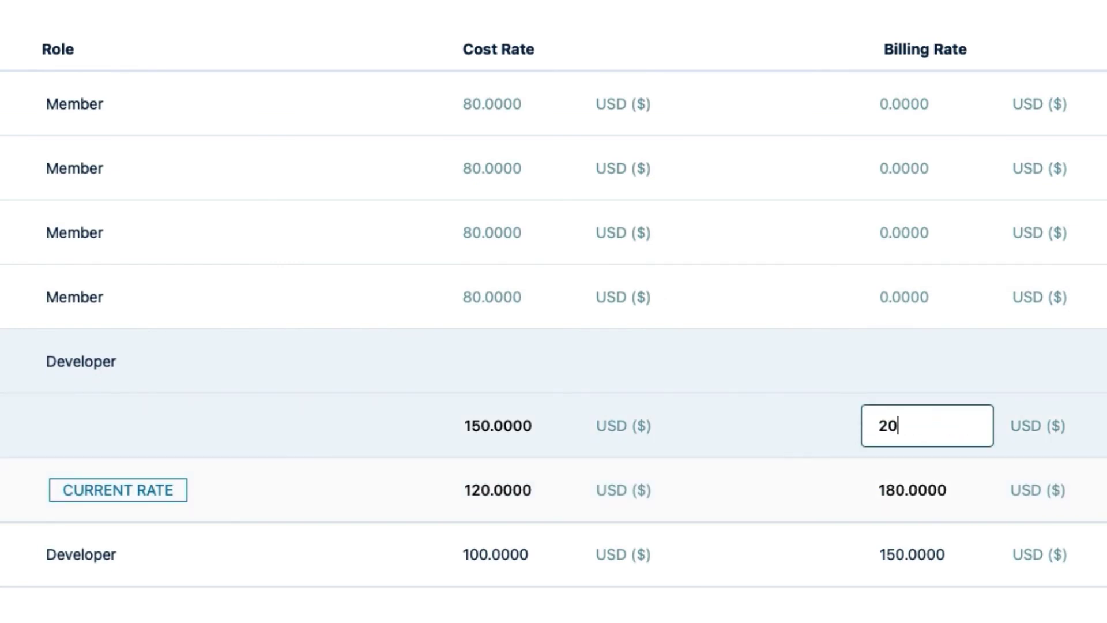
pyautogui.write('.0000')
pyautogui.press('Return')
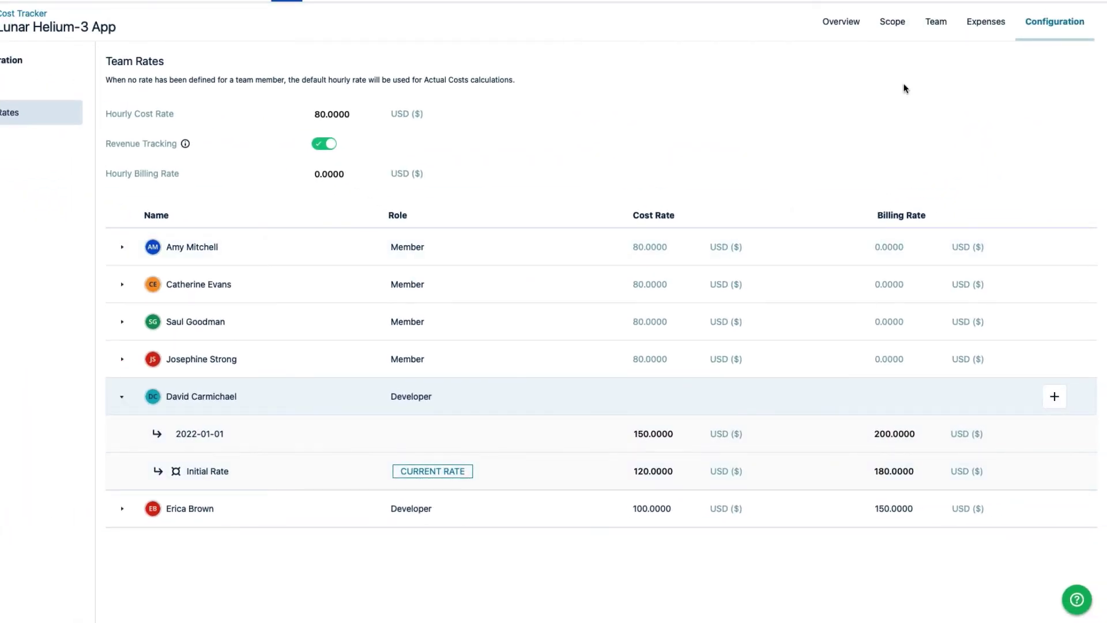
# - Open the Scope overview for Lunar Helium-3 App showing labor, revenue and billable hours
pyautogui.click(888, 23)
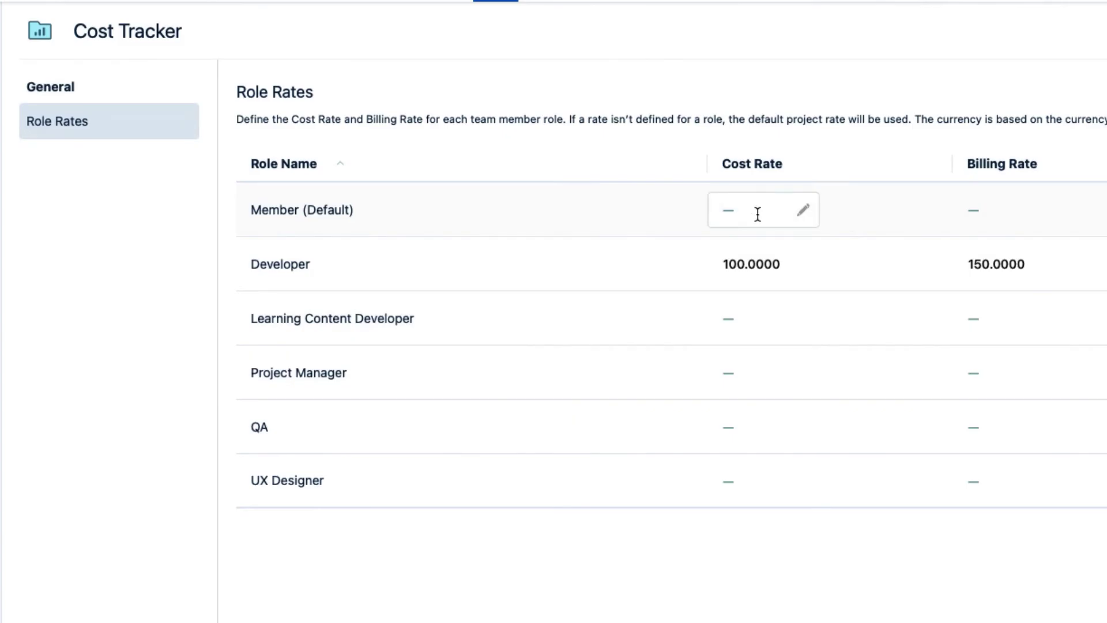
# - Set the Member and Learning Content Developer global cost rates to 80 each
pyautogui.click(756, 215)
pyautogui.write('80')
pyautogui.press('Return')
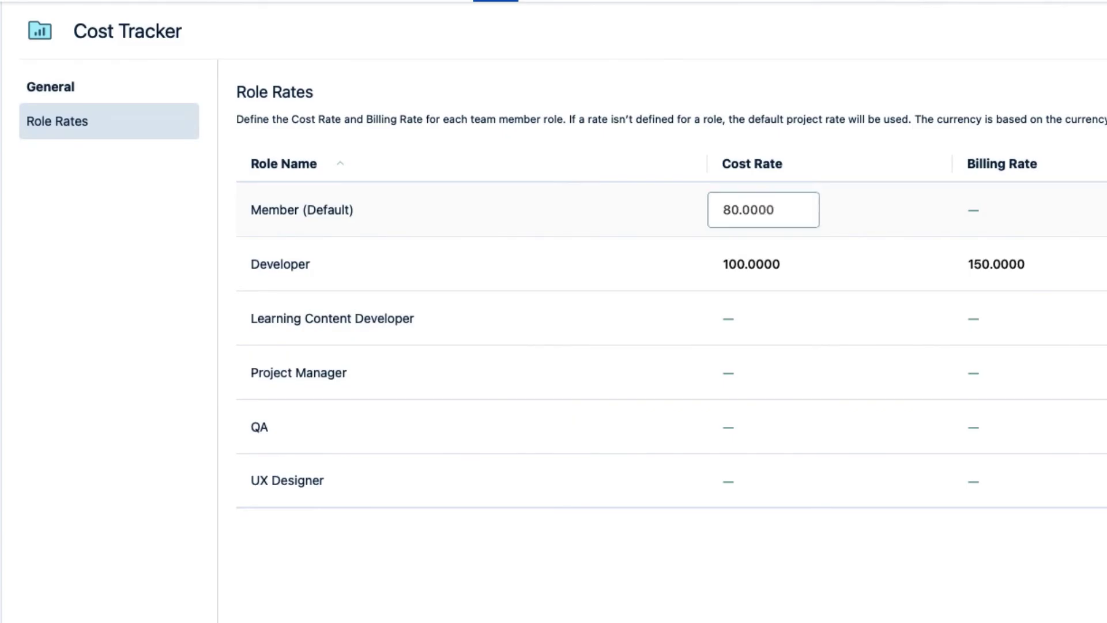
pyautogui.click(753, 311)
pyautogui.write('80.')
pyautogui.press('Return')
# - Set global cost rates to 120.00 for Project Manager, 80.00 for QA and 100.00 for UX Designer
pyautogui.click(744, 374)
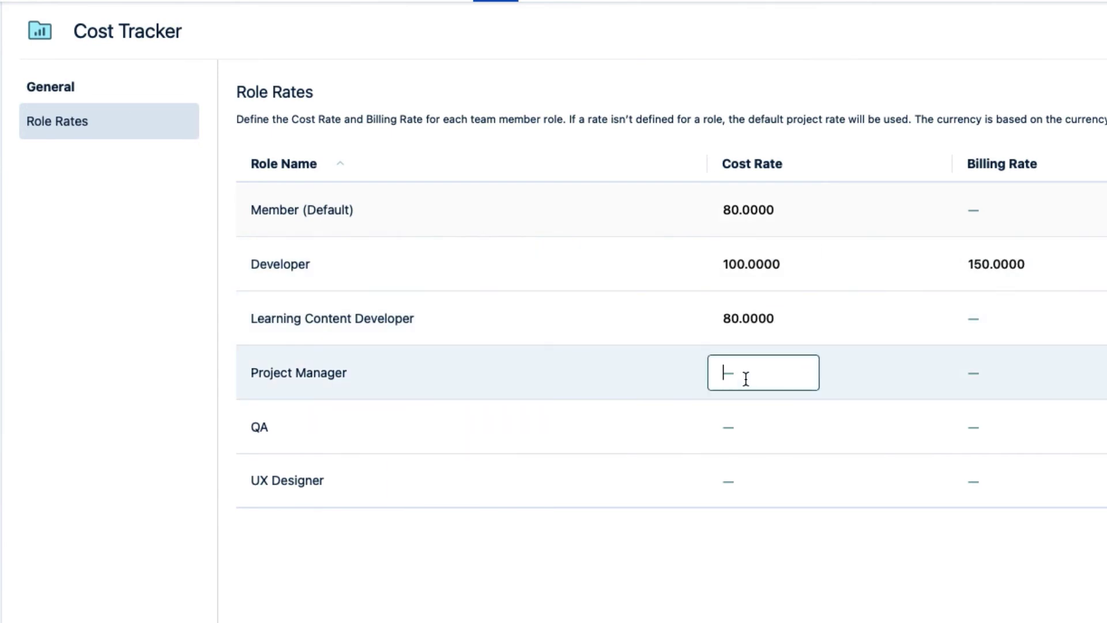
pyautogui.write('120.00')
pyautogui.press('Return')
pyautogui.click(744, 427)
pyautogui.write('80.00')
pyautogui.press('Return')
pyautogui.click(744, 482)
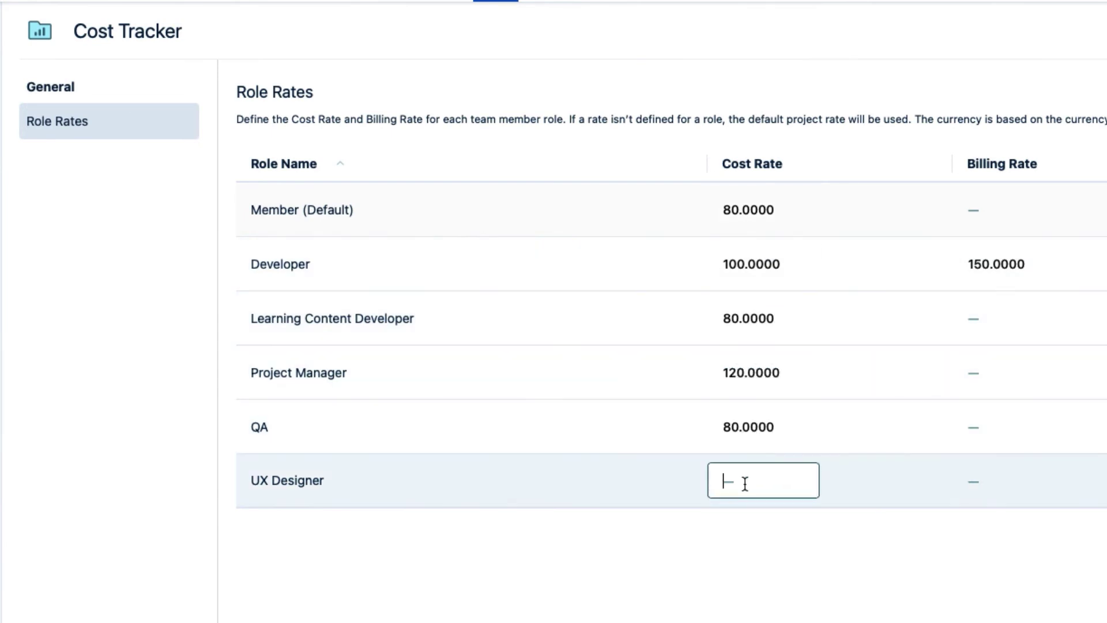
pyautogui.write('100.00')
pyautogui.press('Return')
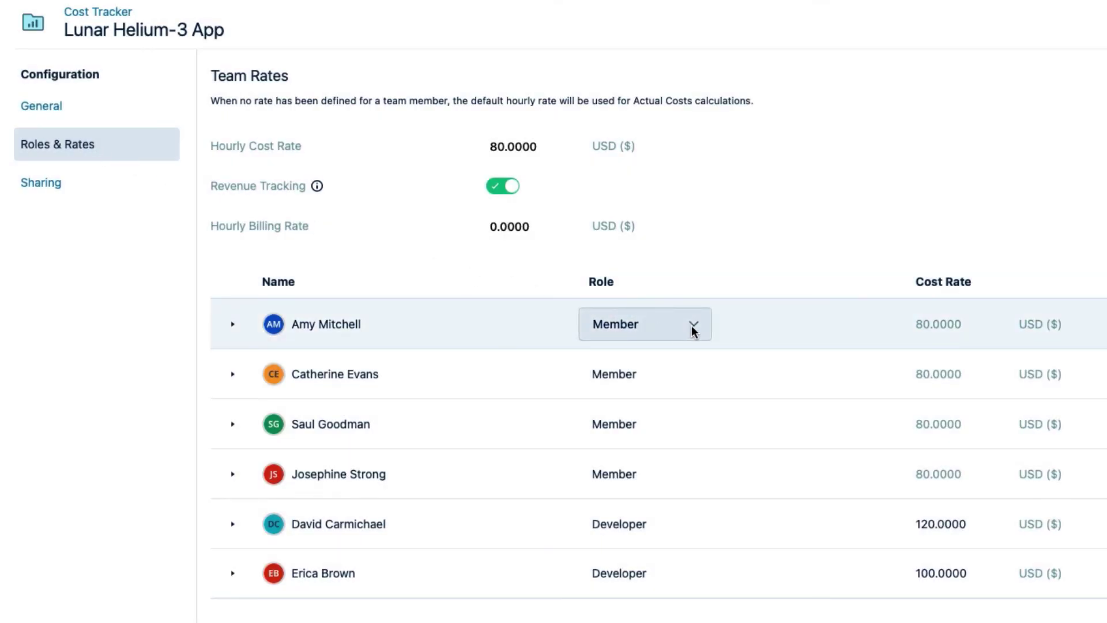
# - Make the first Member a UX Designer with global role rates applied, then view the project Scope
pyautogui.click(691, 325)
pyautogui.click(655, 511)
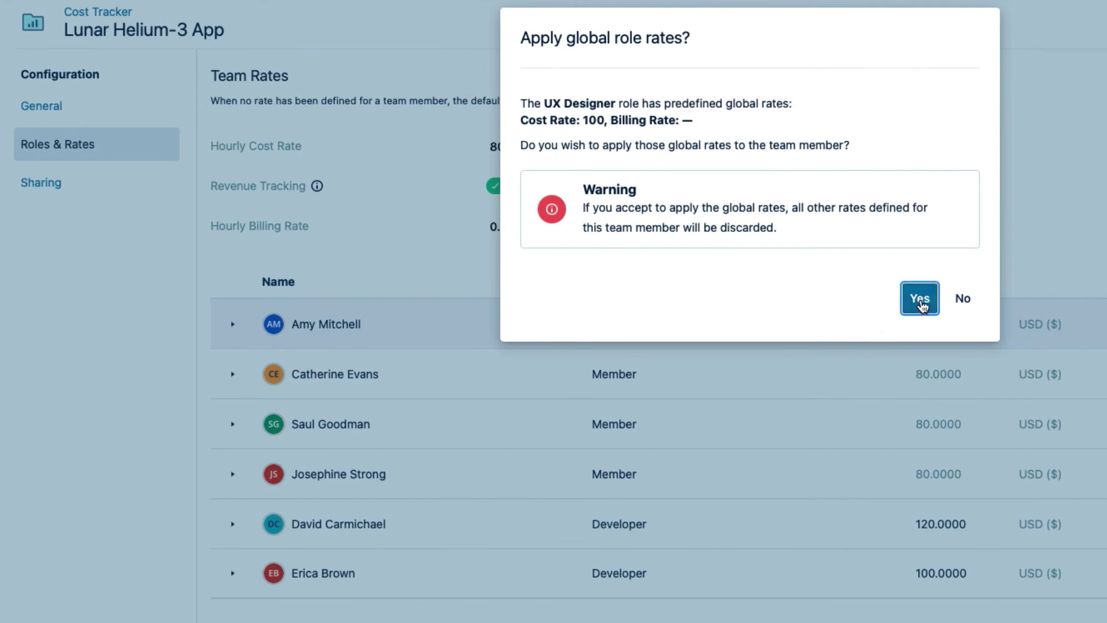
pyautogui.click(919, 298)
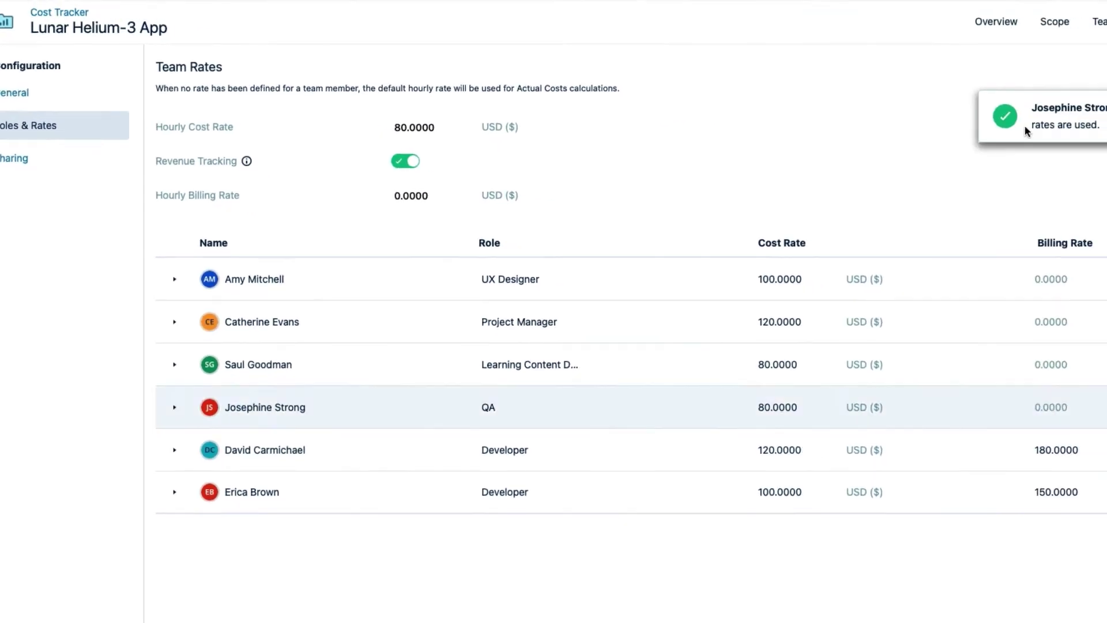
pyautogui.click(897, 22)
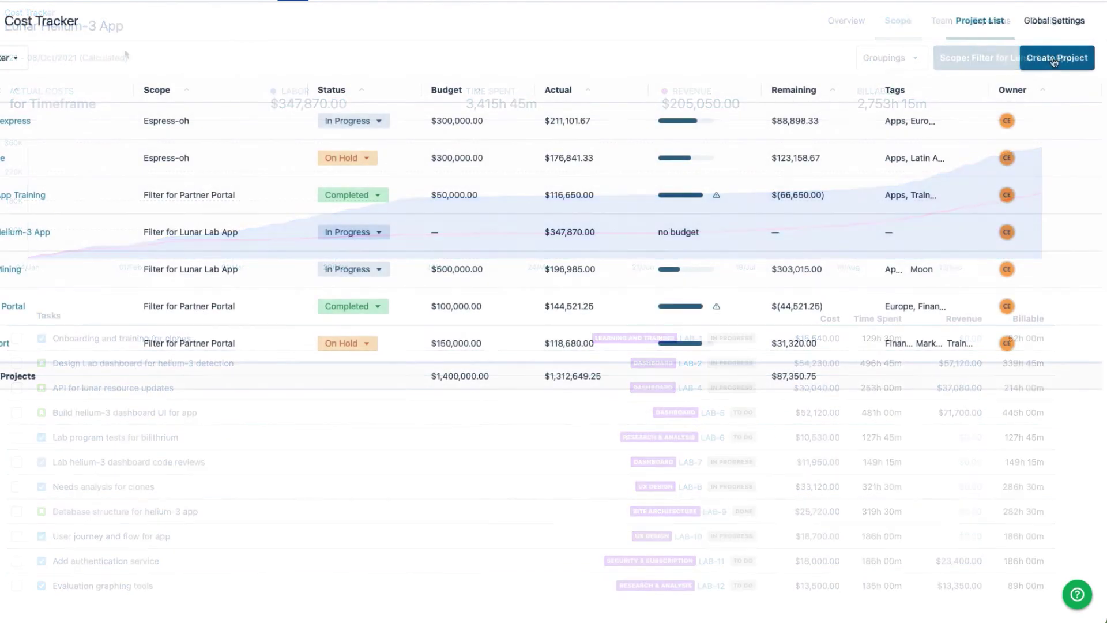
# - Start a new Cost Tracker project and begin entering its name, 'New'
pyautogui.click(1056, 61)
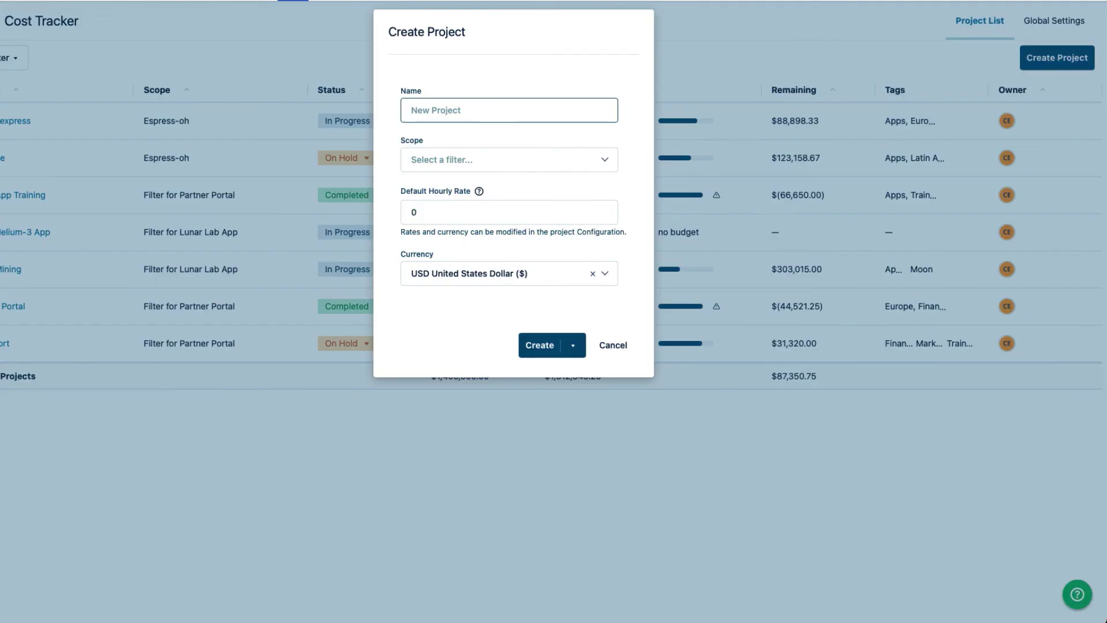
pyautogui.write('New')
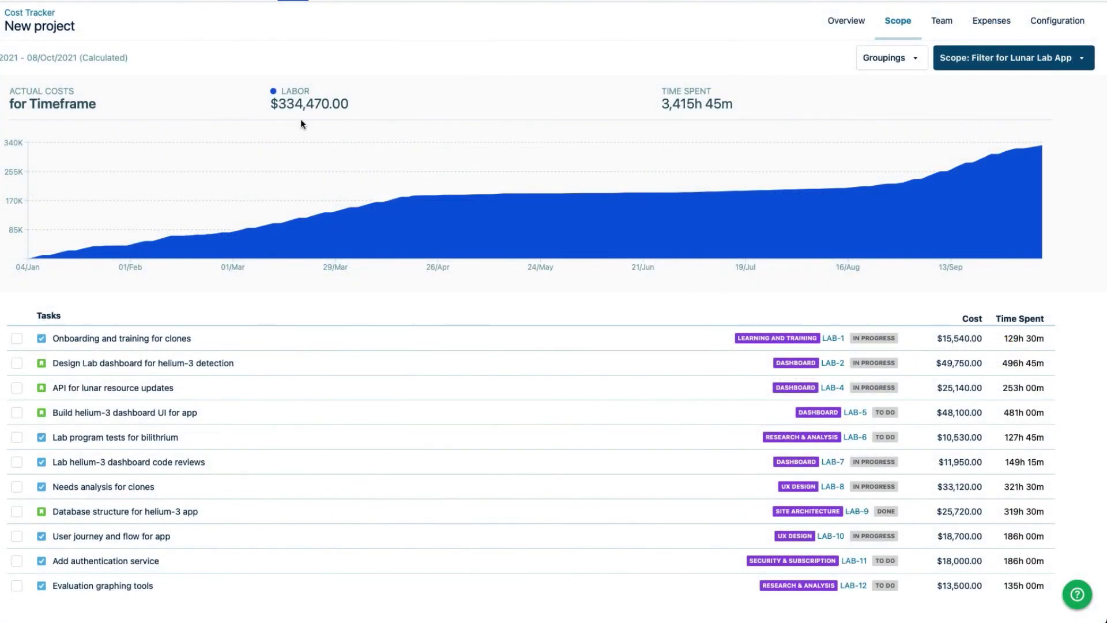